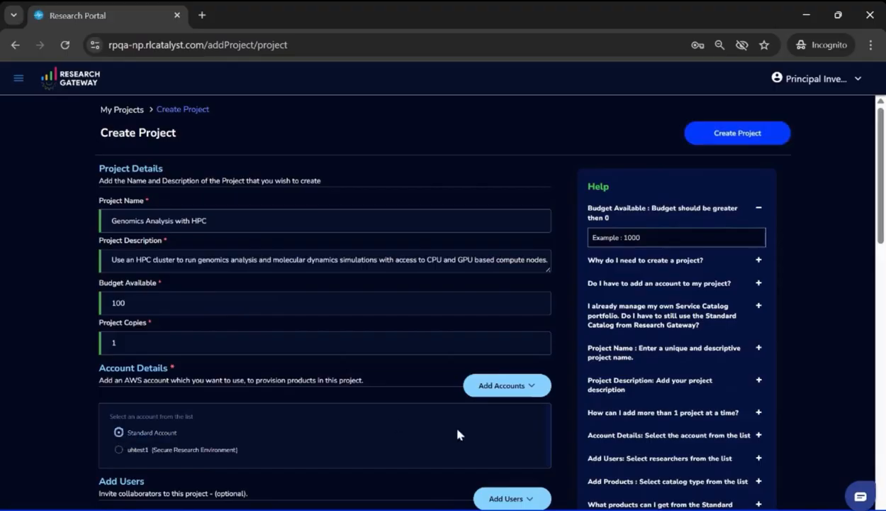
Step: Create the Genomics Analysis with HPC project from the filled-in project details
scroll(445, 415, up, 7)
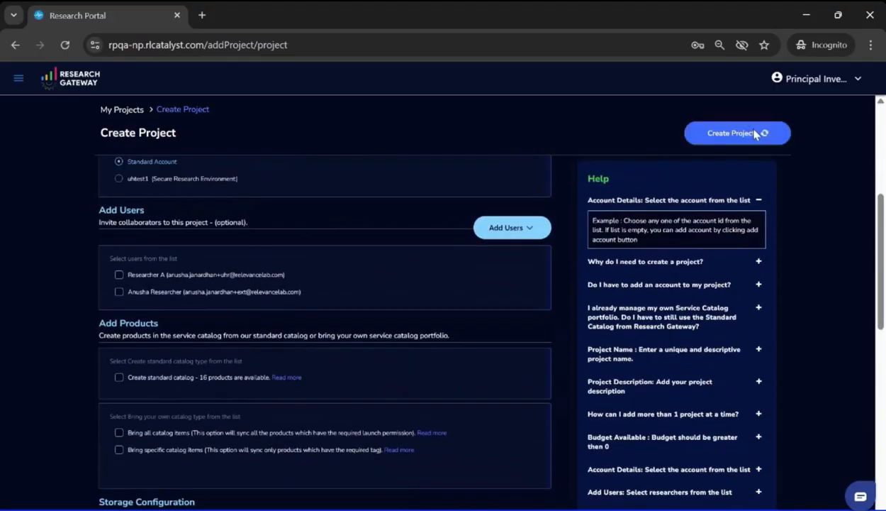
click(756, 132)
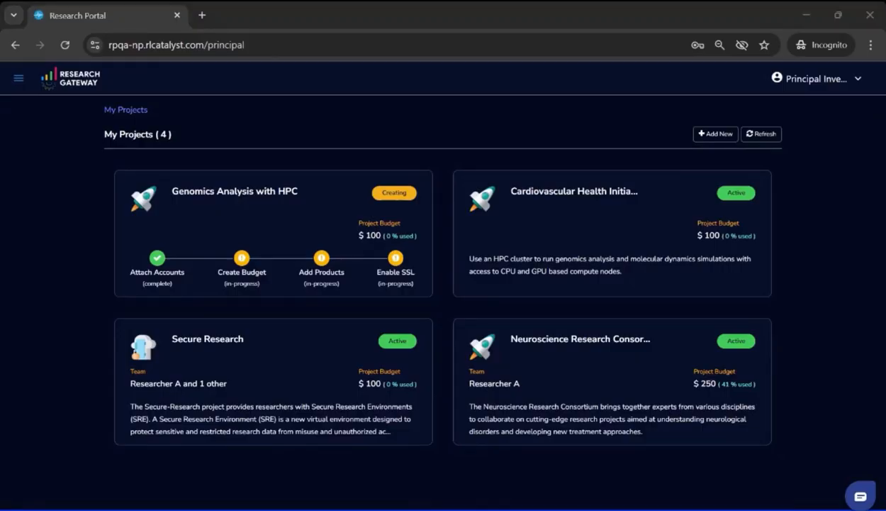
Step: In the catalog, select FSx For Lustre, Integrated Genomics Viewer, AWS PCS Quick Start, Rocky 8 with NICE DCV and AWS PCS Advanced
click(18, 78)
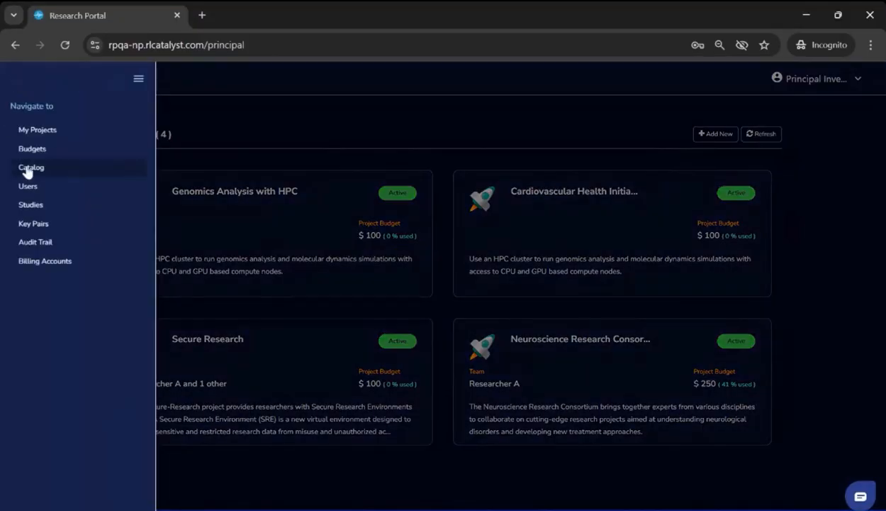
click(26, 171)
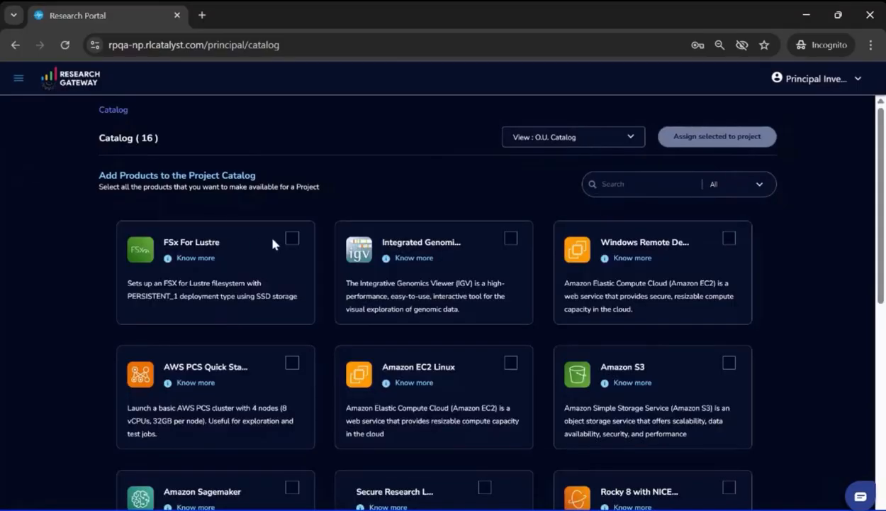
click(292, 239)
click(511, 239)
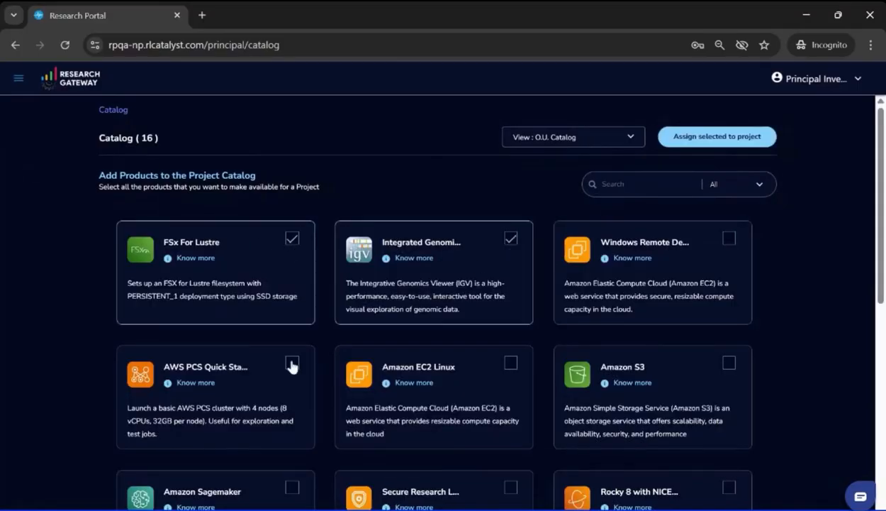
click(292, 362)
scroll(427, 460, down, 3)
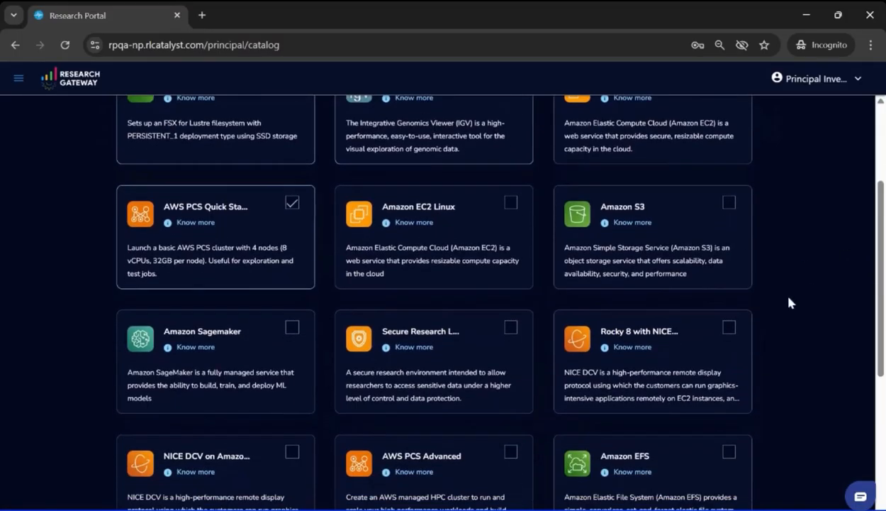
click(729, 328)
scroll(355, 471, down, 2)
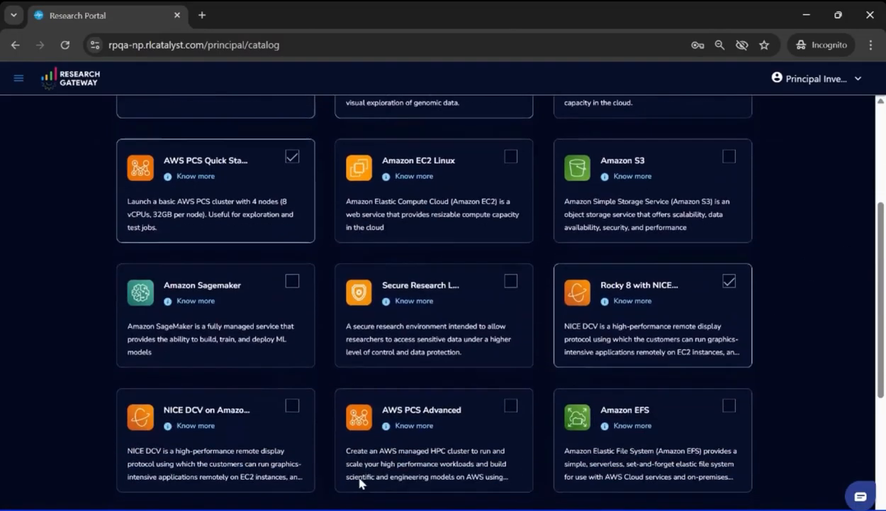
click(512, 366)
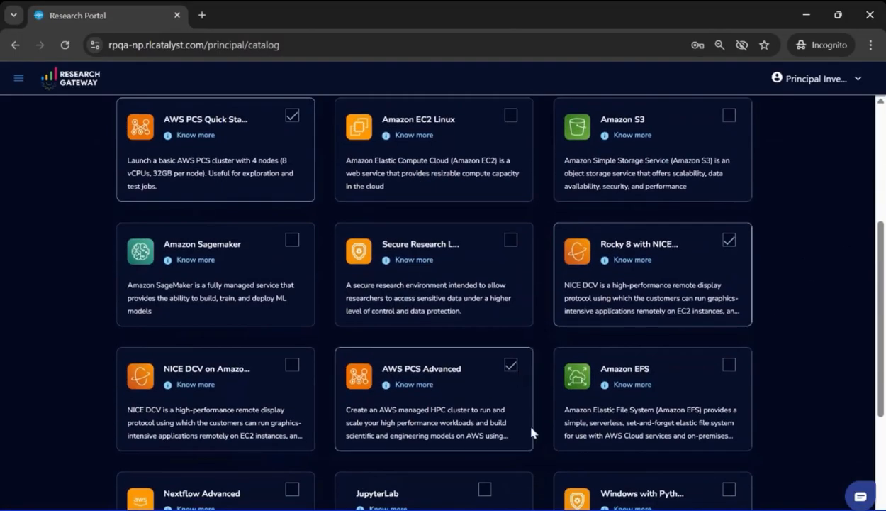
Step: Assign the selected catalog products to the Genomics Analysis with HPC project
scroll(531, 431, down, 3)
scroll(528, 386, up, 8)
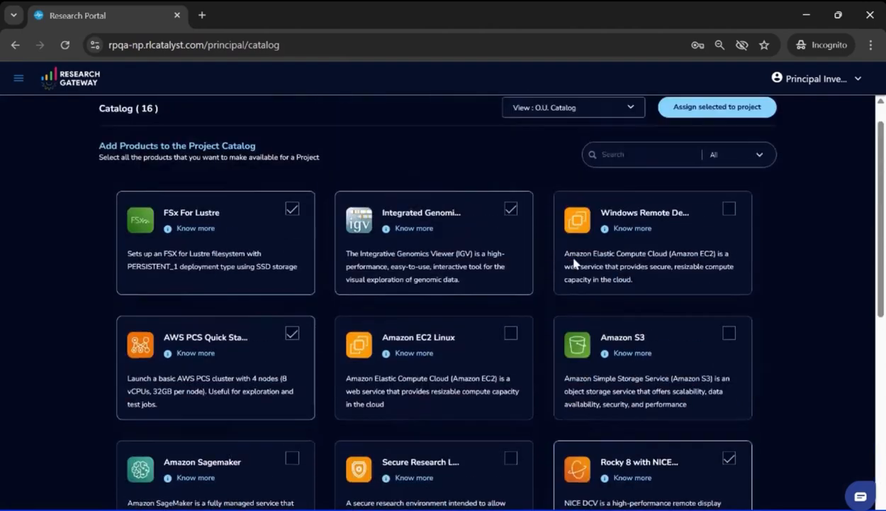
click(718, 120)
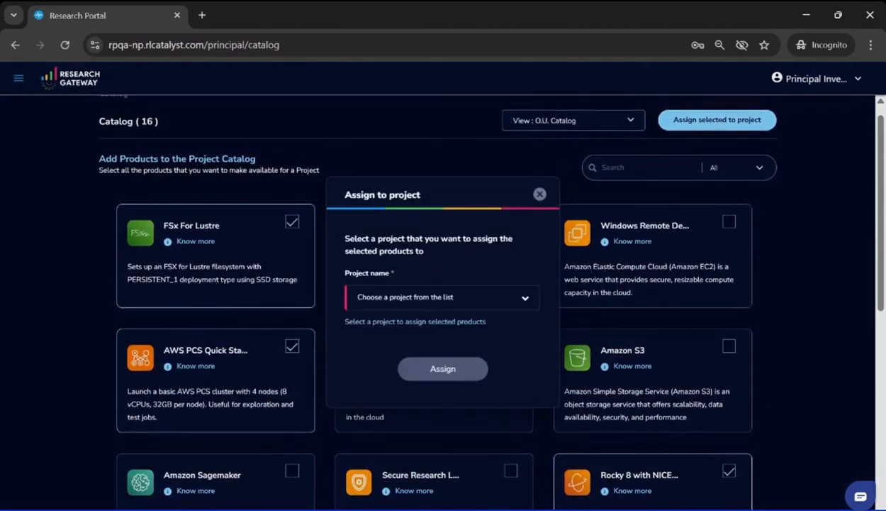
click(448, 296)
click(339, 325)
click(447, 371)
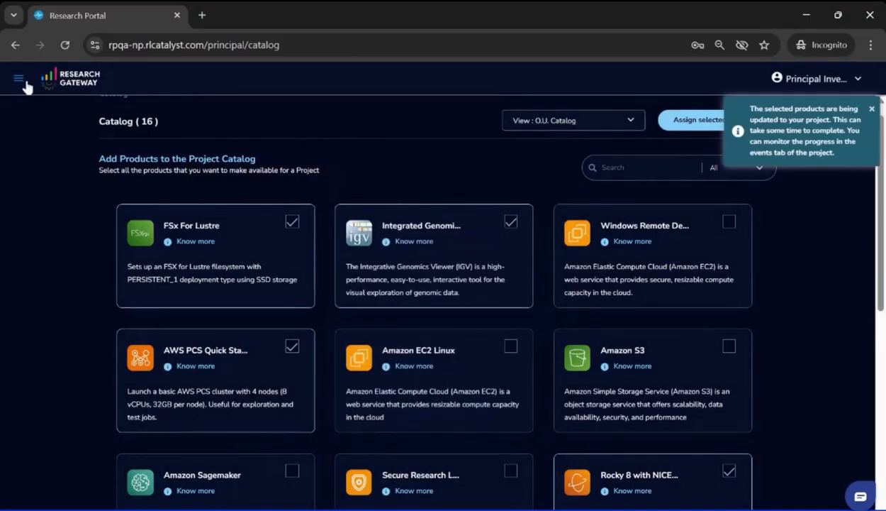
Step: Open the Genomics Analysis with HPC project and bring up the launch form for AWS PCS Advanced
click(316, 213)
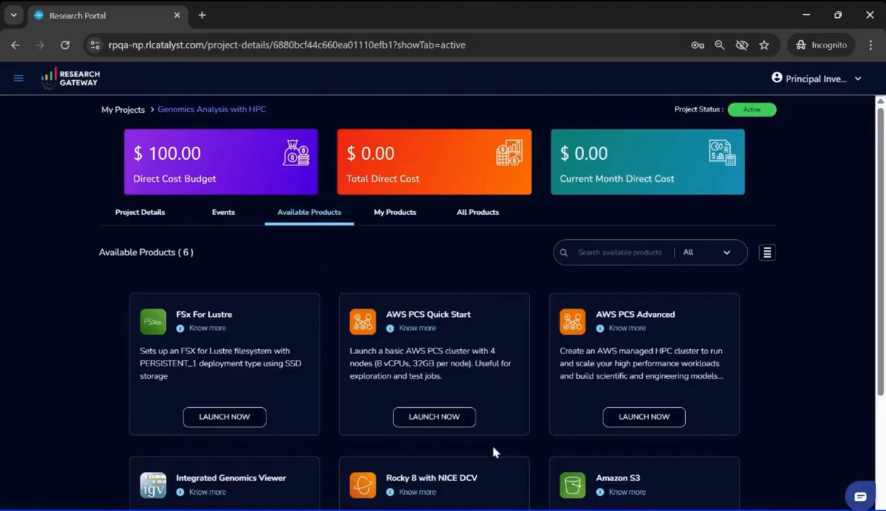
click(516, 510)
click(636, 416)
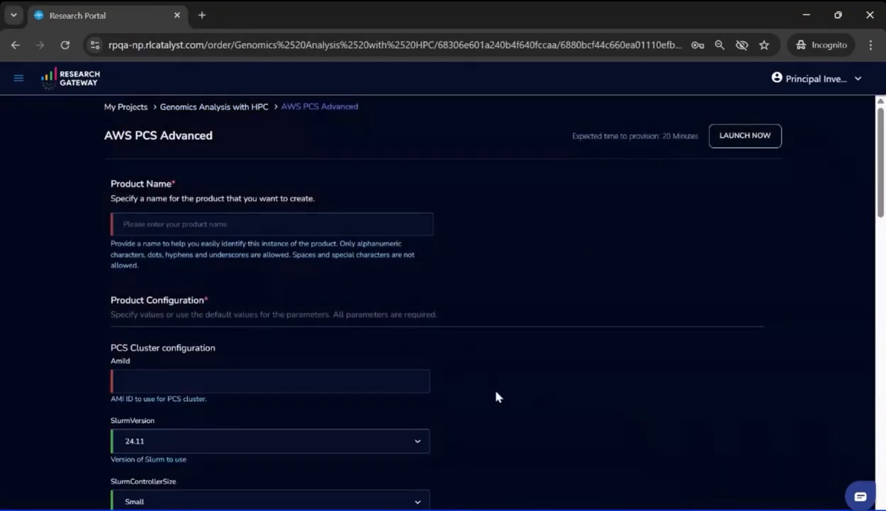
Step: Review the AWS PCS Advanced launch parameters, including the cluster, compute node, file system and network configuration
scroll(496, 397, down, 3)
scroll(498, 412, down, 2)
scroll(496, 327, down, 2)
scroll(496, 326, down, 2)
scroll(497, 326, down, 3)
scroll(496, 326, down, 2)
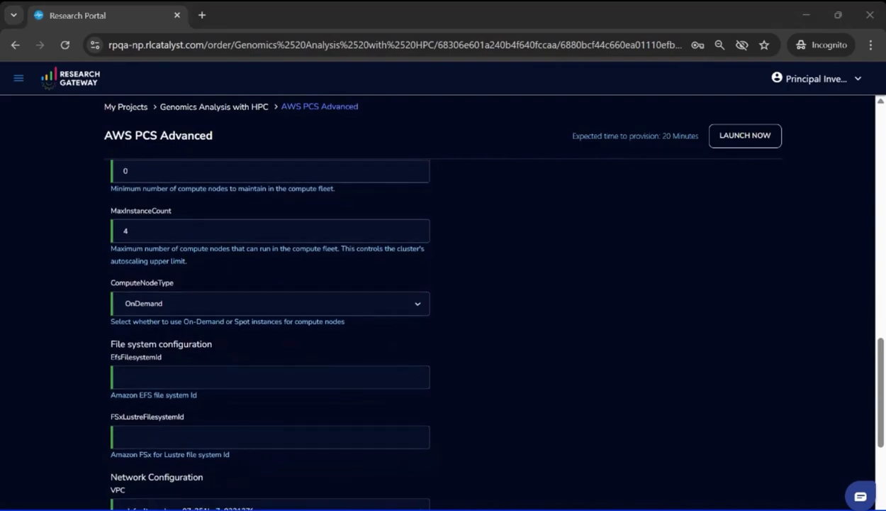
scroll(486, 459, down, 1)
scroll(486, 461, down, 3)
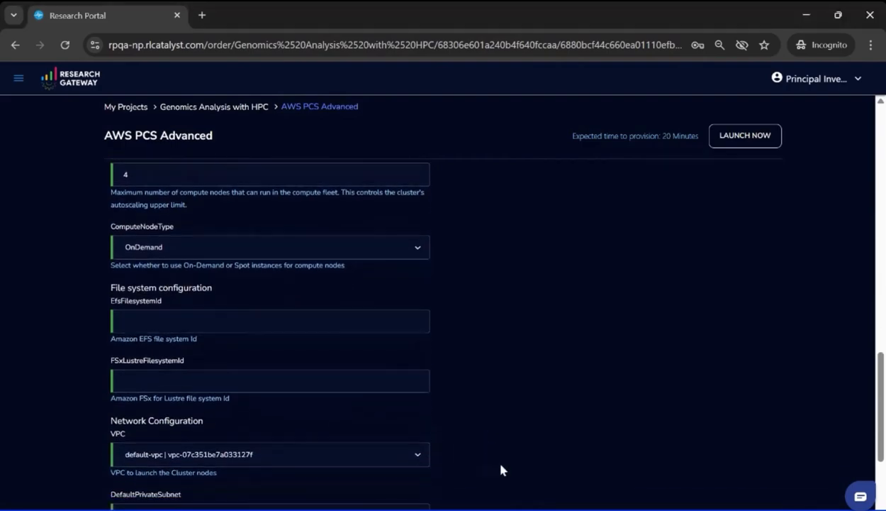
scroll(486, 461, down, 1)
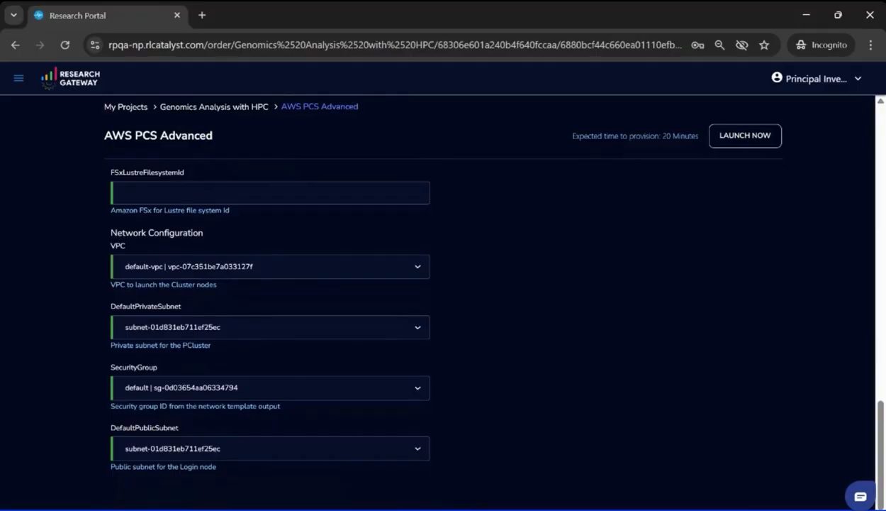
Step: Return to the project, open the AWS PCS Quick Start launch form and name the product GenomicCluster
click(222, 105)
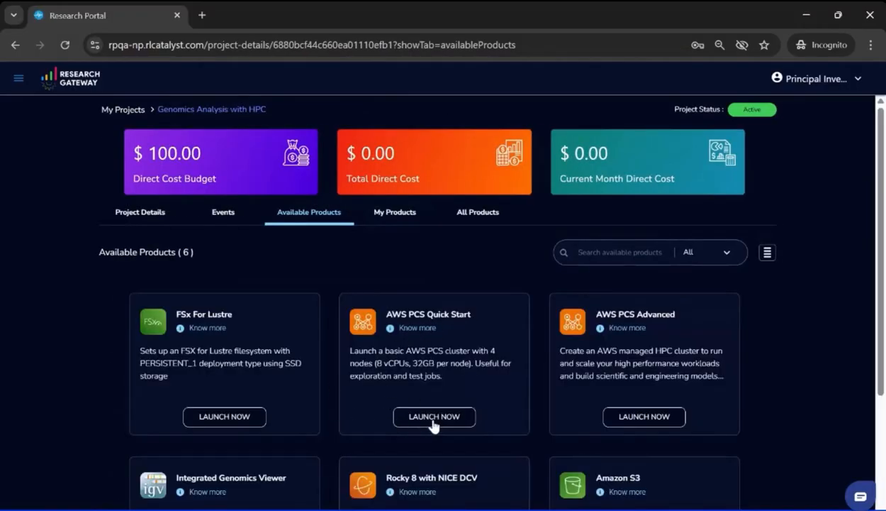
click(434, 417)
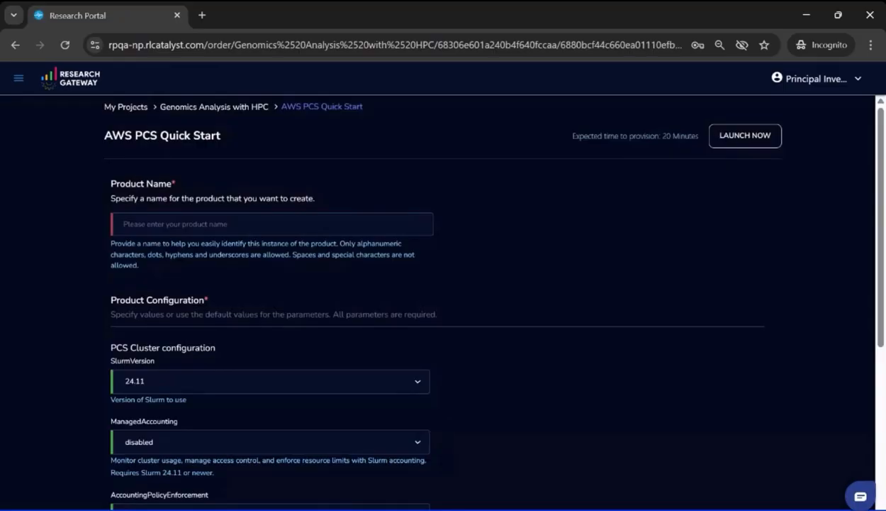
click(123, 223)
text(Ge)
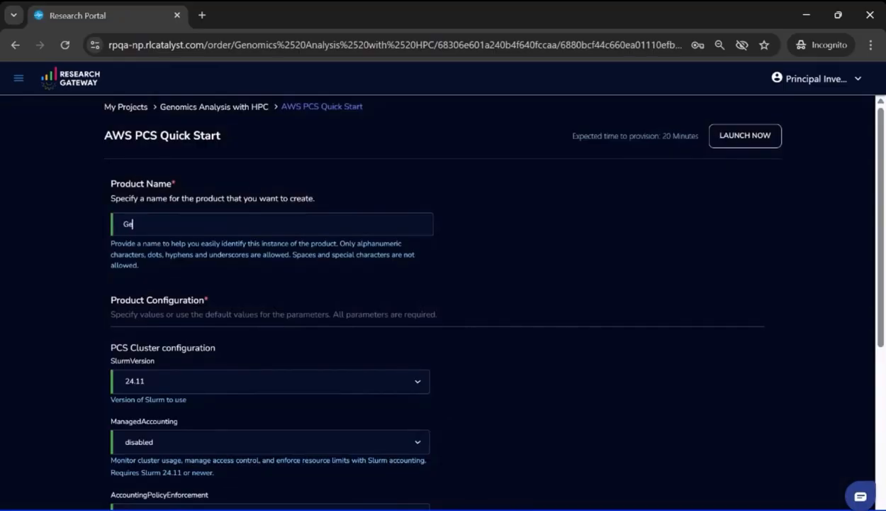
text(nomicCluster)
Step: Create a key pair named Genomickp for the Genomics Analysis with HPC project in pem format for use with OpenSSH
scroll(504, 441, down, 2)
scroll(505, 440, down, 4)
scroll(485, 304, down, 1)
click(468, 392)
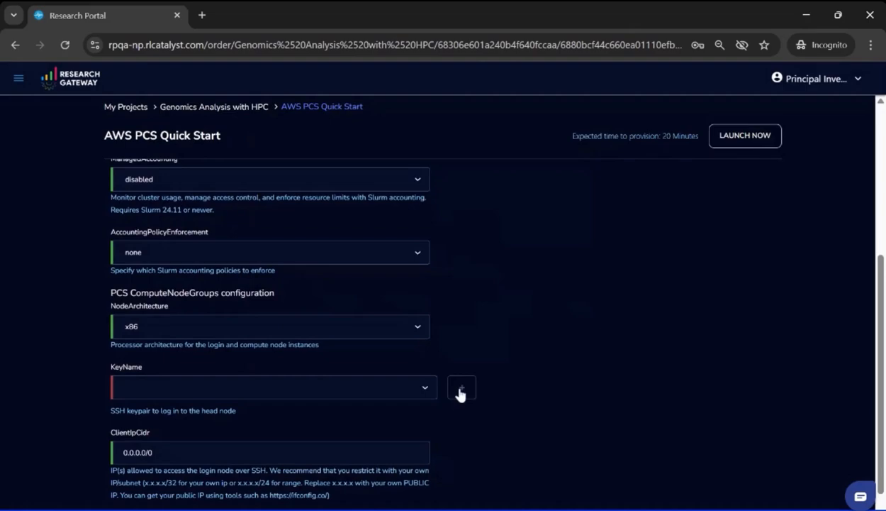
click(461, 390)
click(332, 237)
click(332, 242)
click(521, 228)
text(Genomickp)
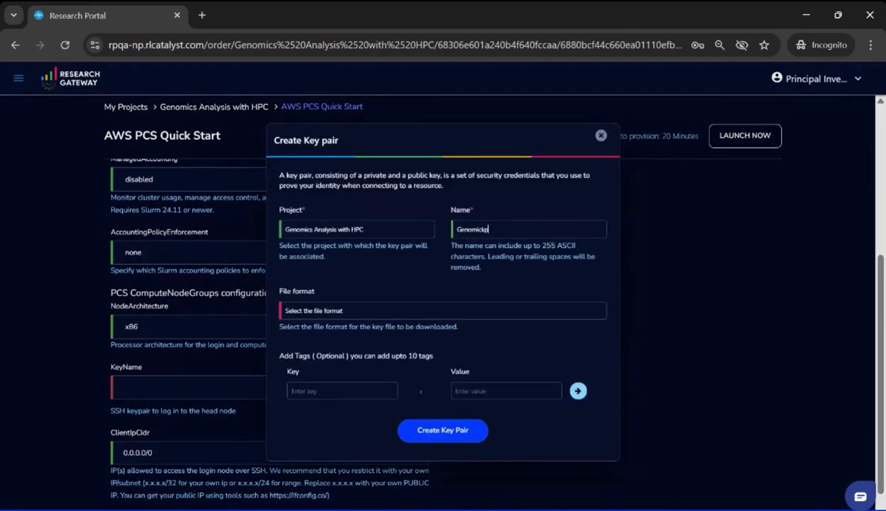
click(335, 313)
click(318, 344)
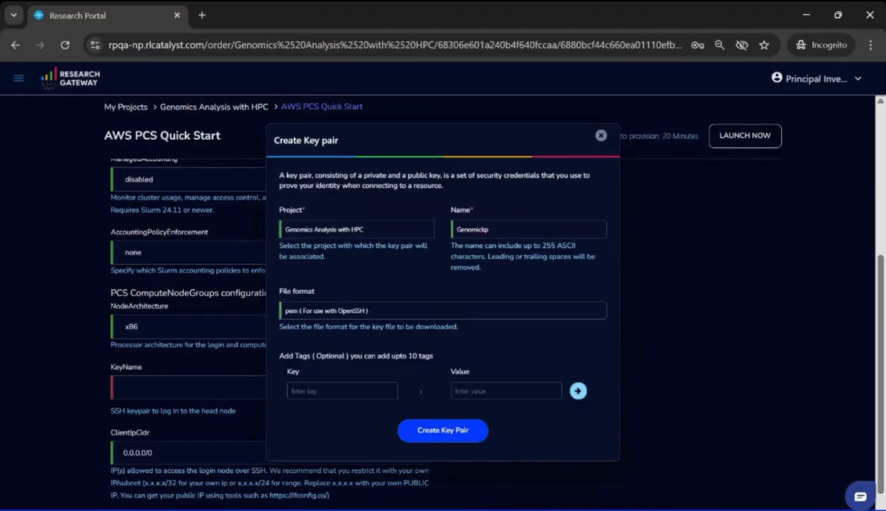
click(447, 429)
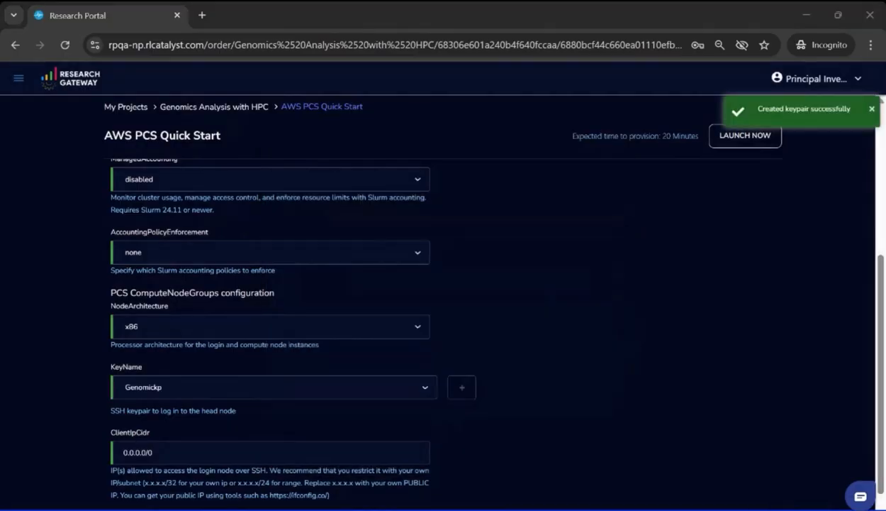
Step: Launch the GenomicCluster product with the Genomickp key and the remaining parameters at their defaults
scroll(408, 295, down, 1)
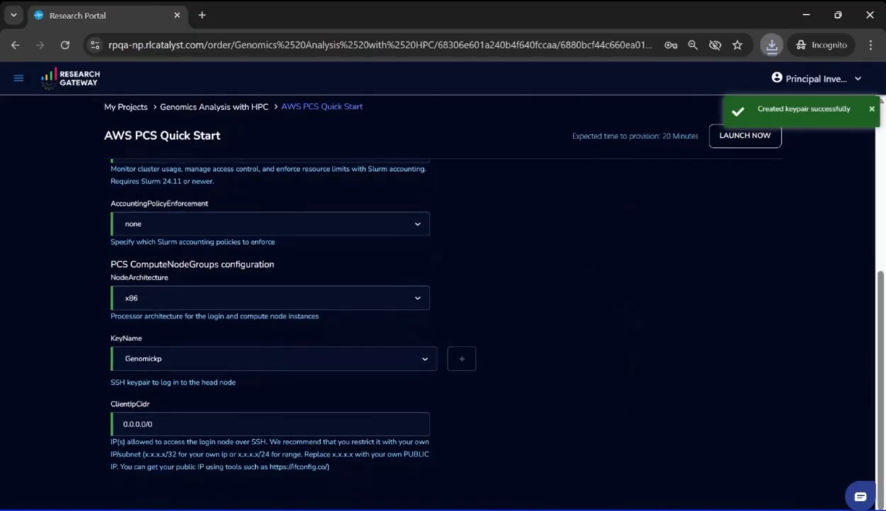
click(745, 135)
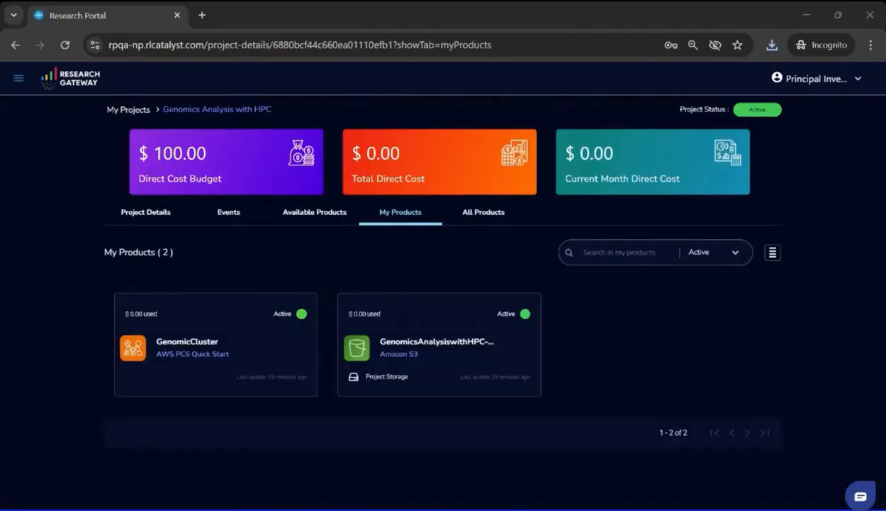
Step: Open the GenomicCluster product and share it within the project
click(252, 343)
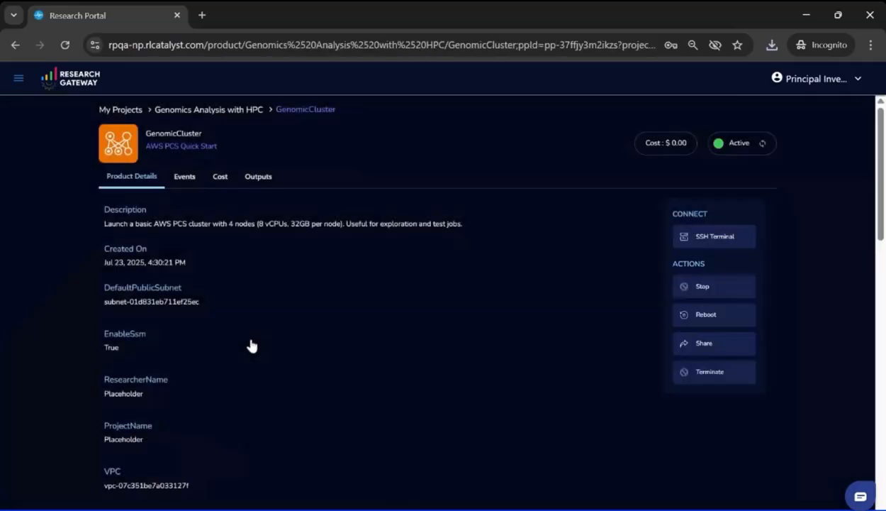
click(691, 341)
click(305, 351)
click(566, 387)
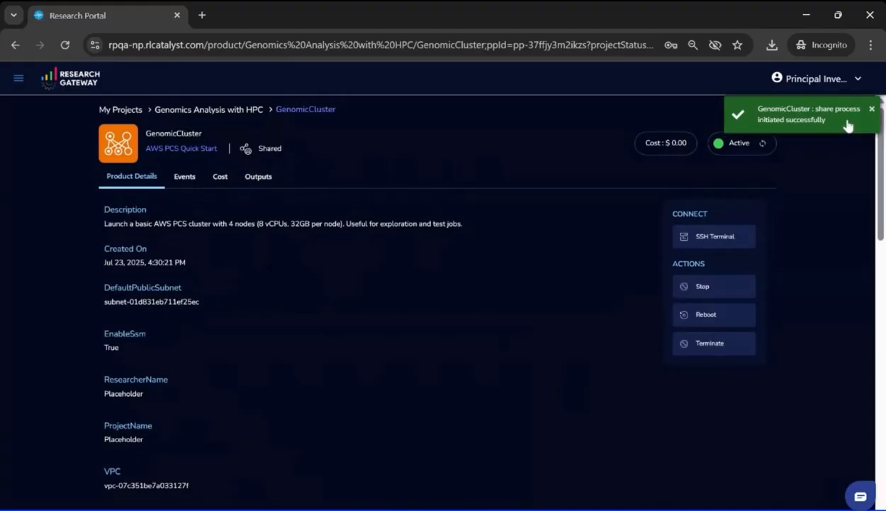
click(871, 109)
Step: Sign out of the principal investigator account and log in as the researcher with the account's e-mail and password
click(815, 79)
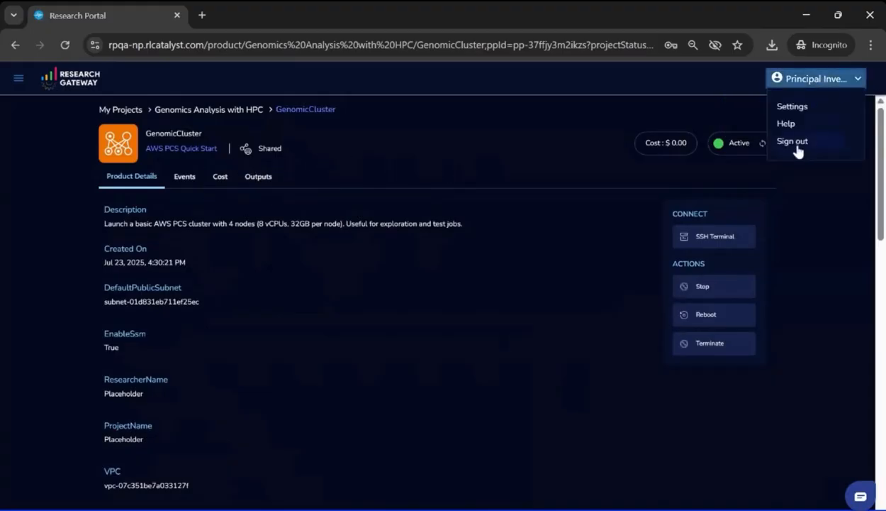
click(795, 143)
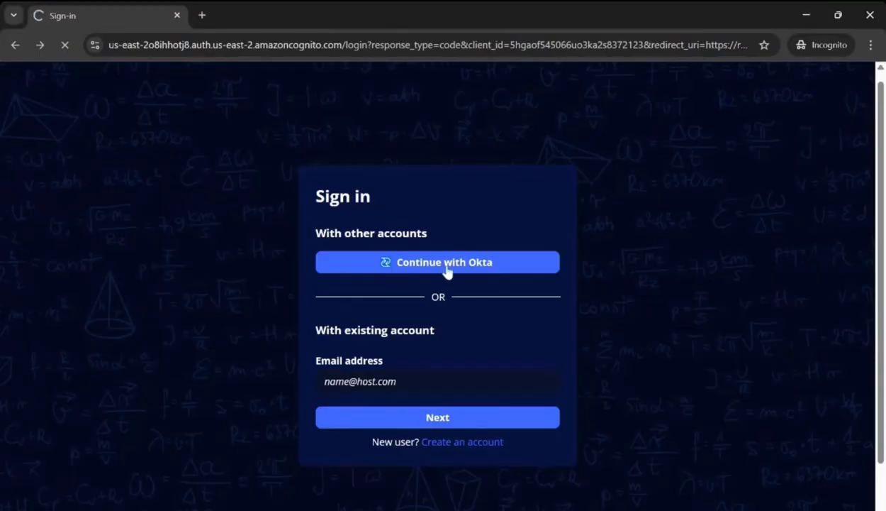
click(438, 268)
key(Tab)
text(*************)
click(447, 431)
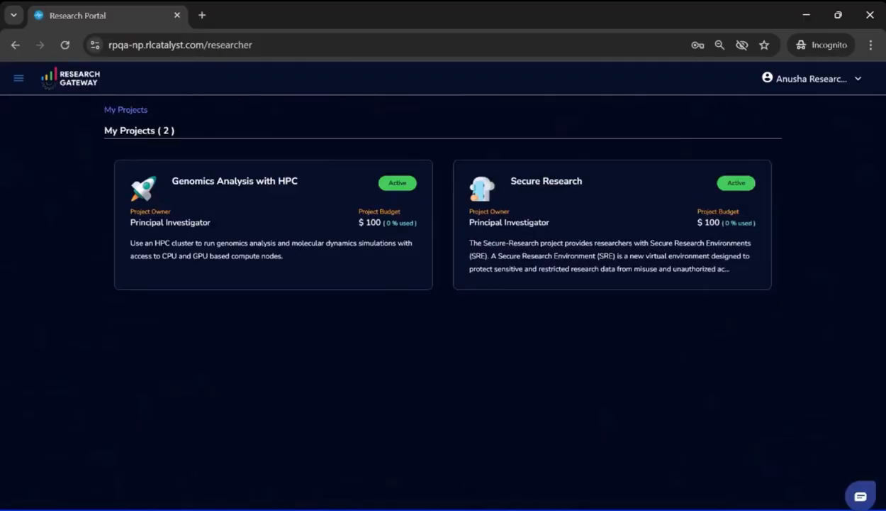
Step: Open GenomicCluster in the Genomics Analysis with HPC project and connect to its SSH terminal as ec2-user with the Pem file
click(317, 208)
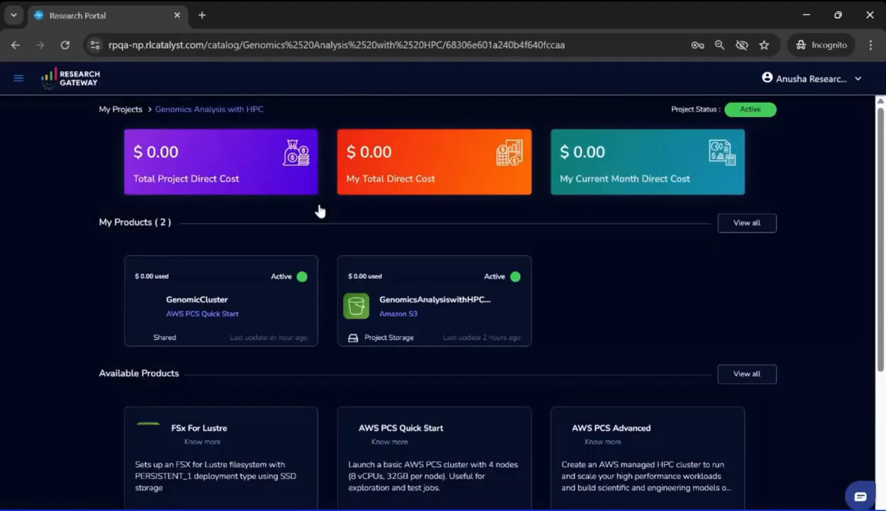
click(284, 308)
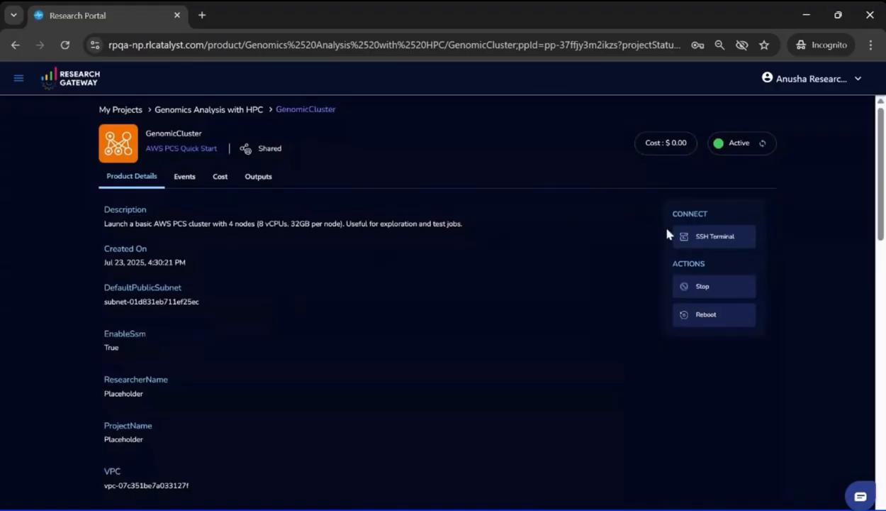
click(729, 245)
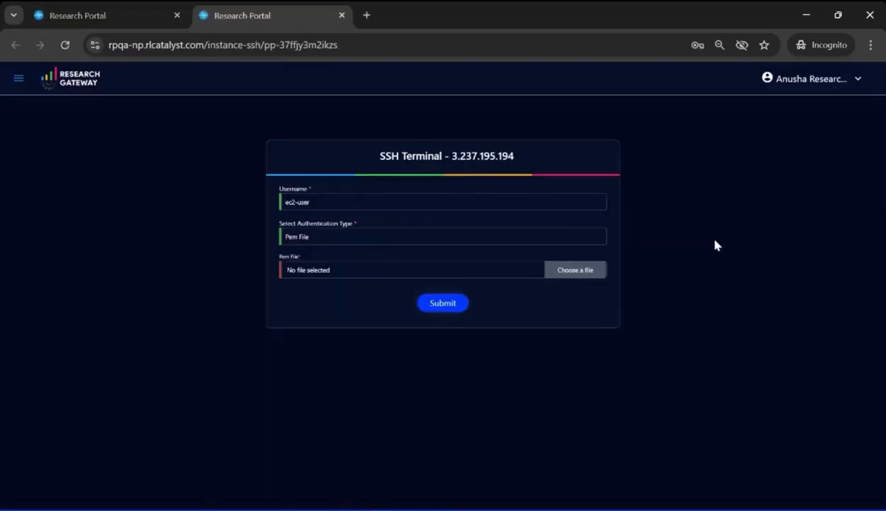
click(330, 271)
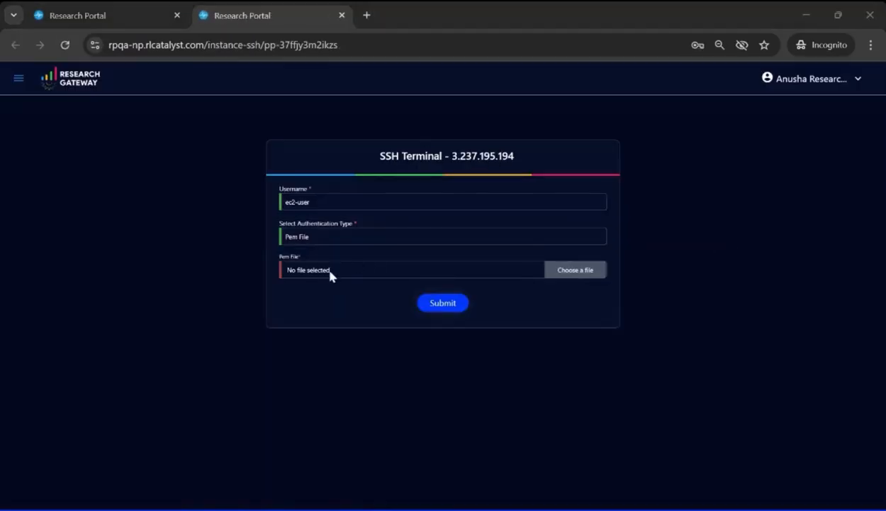
click(441, 307)
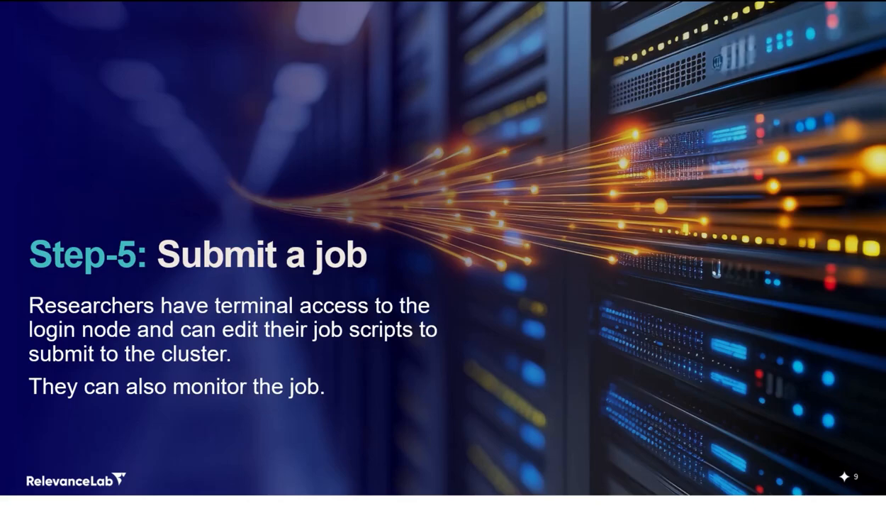
Step: Check the cluster's partitions and nodes with sinfo and list the files in the home directory
text(sinfo)
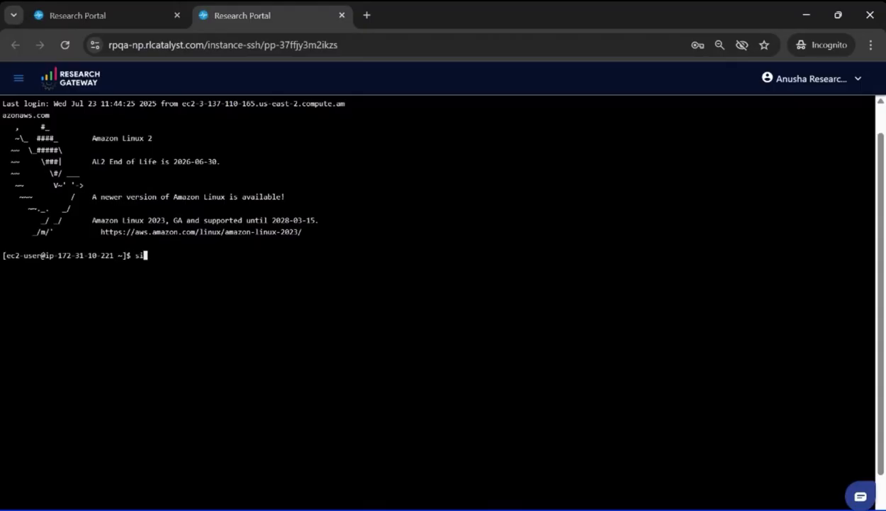
key(Return)
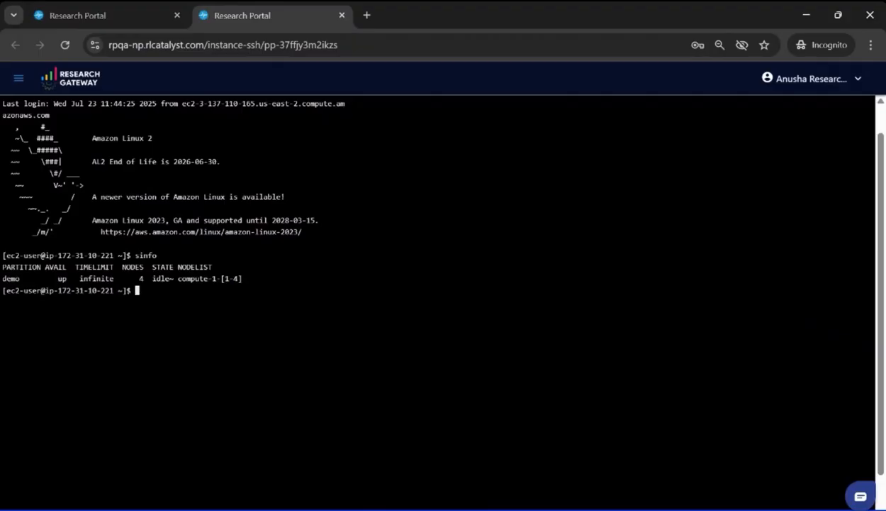
text(ls)
key(Return)
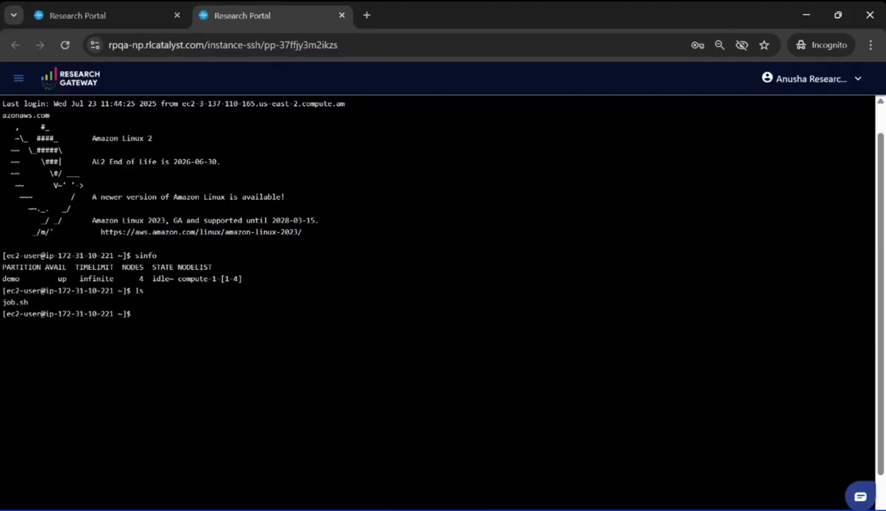
Step: Submit job.sh to the demo partition with sbatch and check the job queue with squeue
text(sbatch -p demo job.sh)
key(Return)
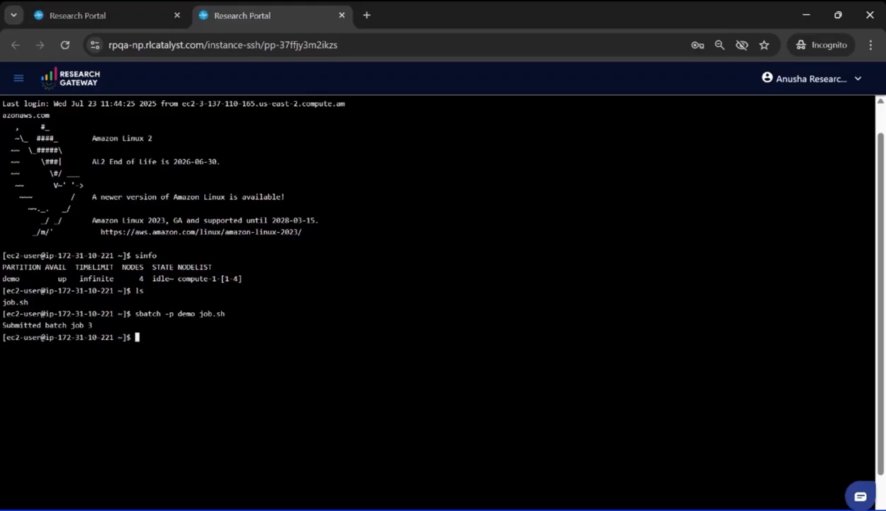
text(squeue)
key(Return)
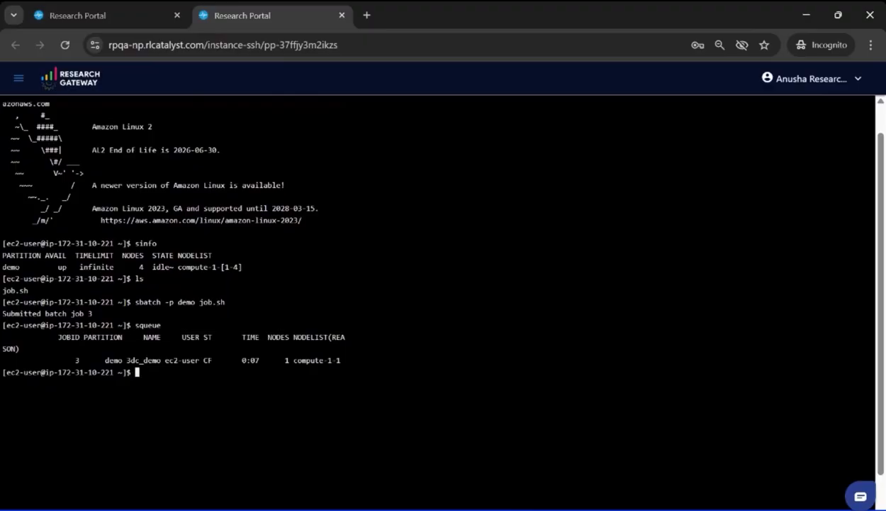
Step: In the Genomics Analysis with HPC project, launch Rocky 8 with NICE DCV as ATACSeq with the PCS_Visualization study and default configuration
click(114, 16)
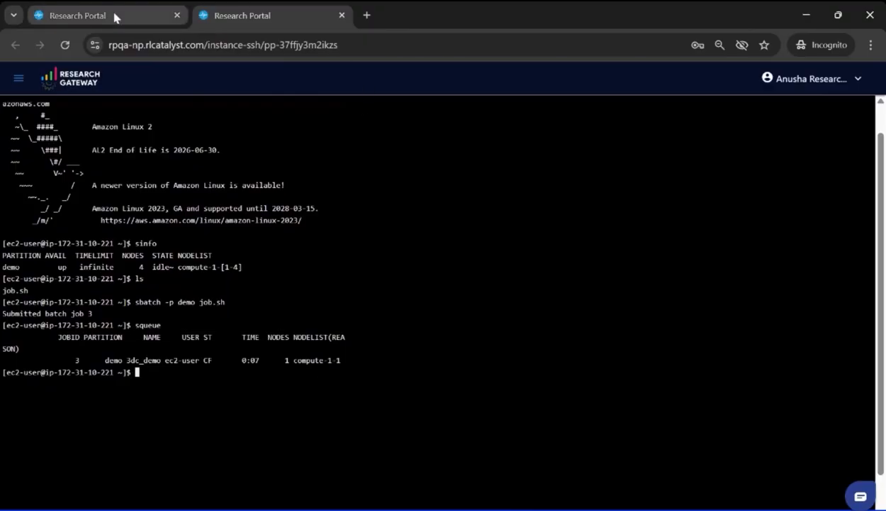
click(216, 112)
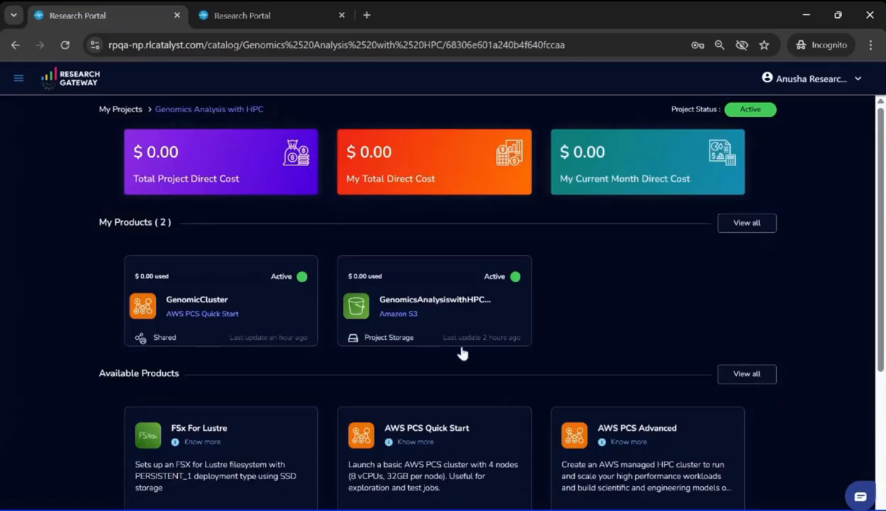
scroll(487, 406, down, 3)
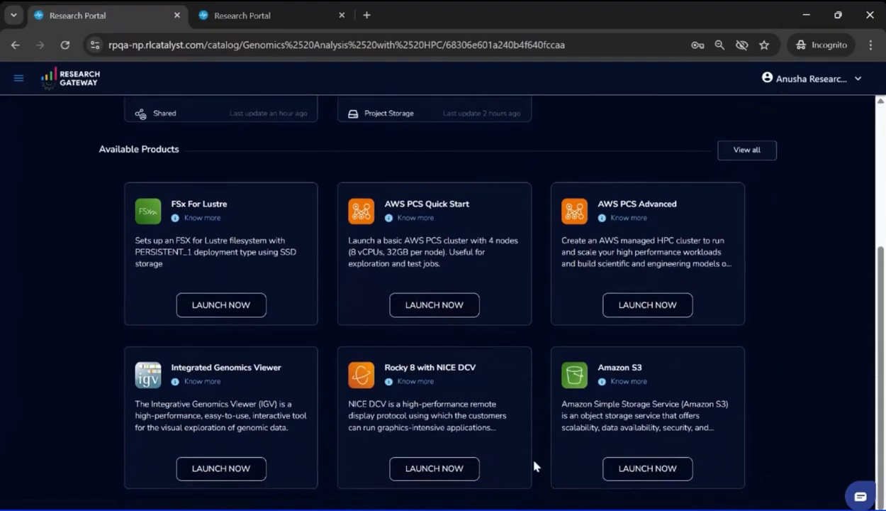
click(442, 468)
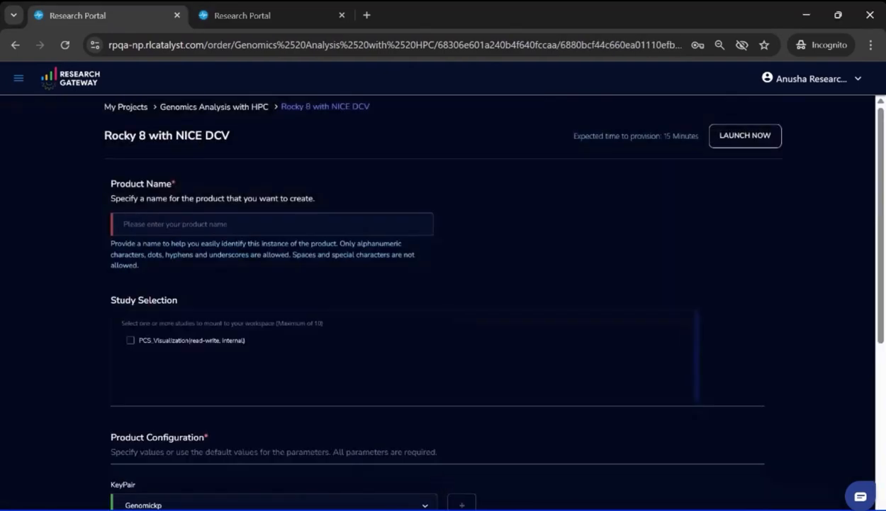
text(ATACSeq)
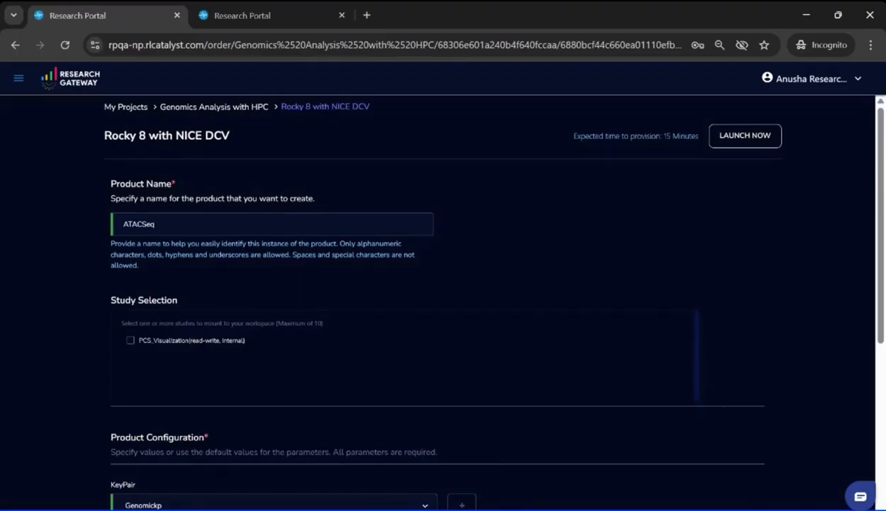
click(132, 340)
scroll(299, 336, down, 3)
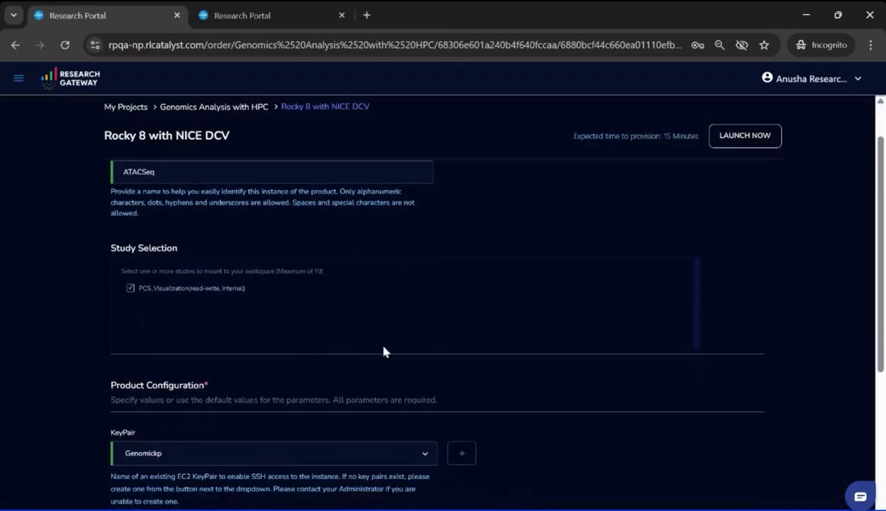
scroll(382, 351, down, 2)
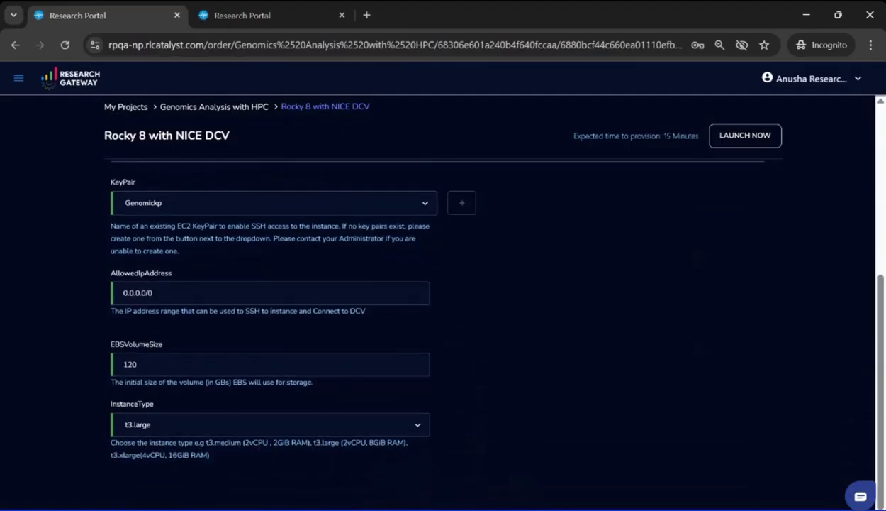
click(754, 134)
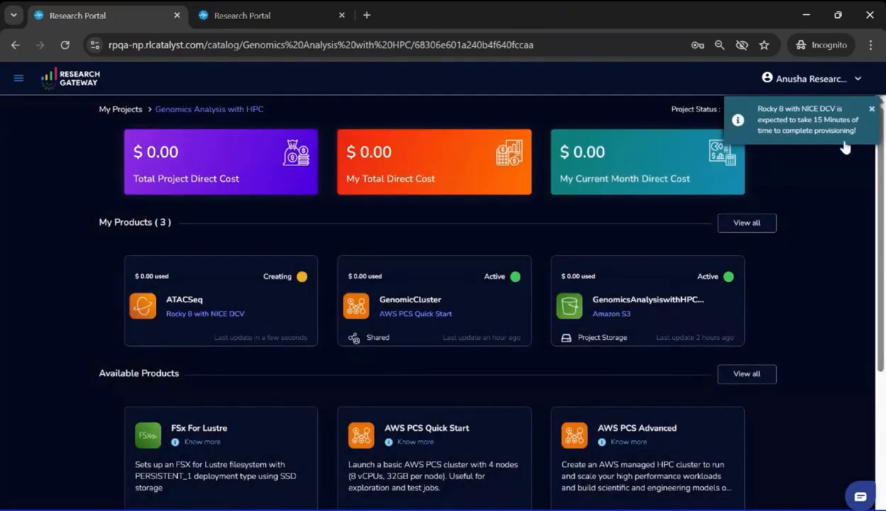
Step: Open the ATACSeq product, connect to its remote desktop and unlock the ec2-user session with the account password
click(259, 307)
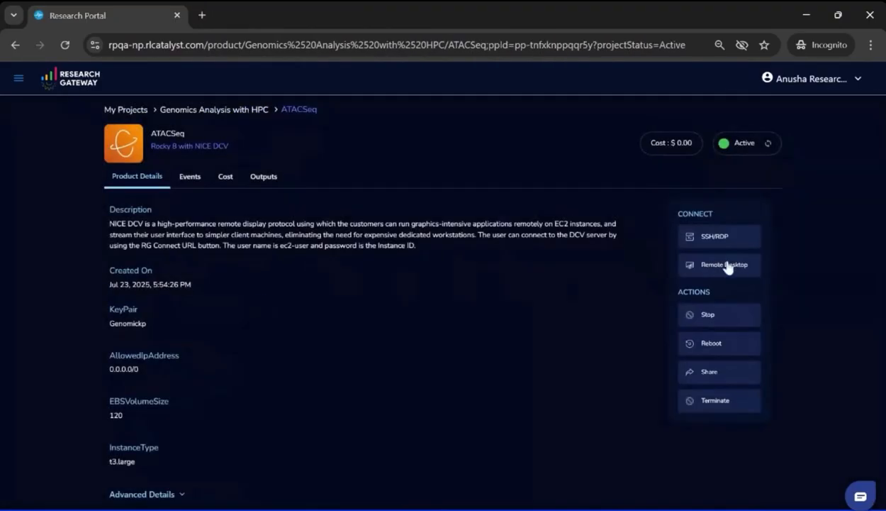
click(720, 263)
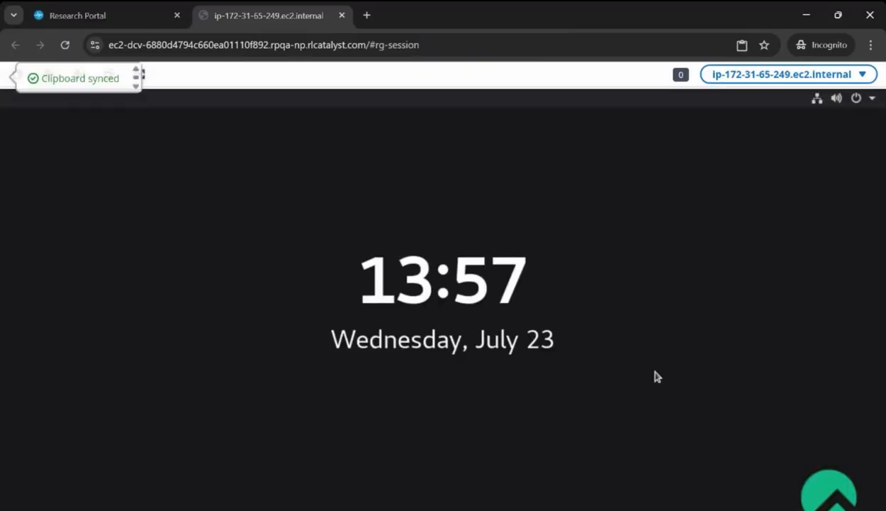
click(656, 375)
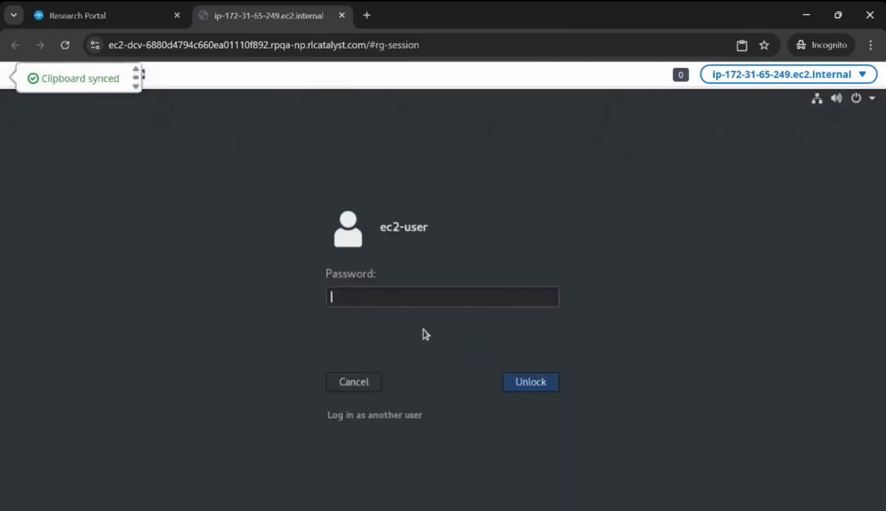
key(ctrl+v)
click(529, 384)
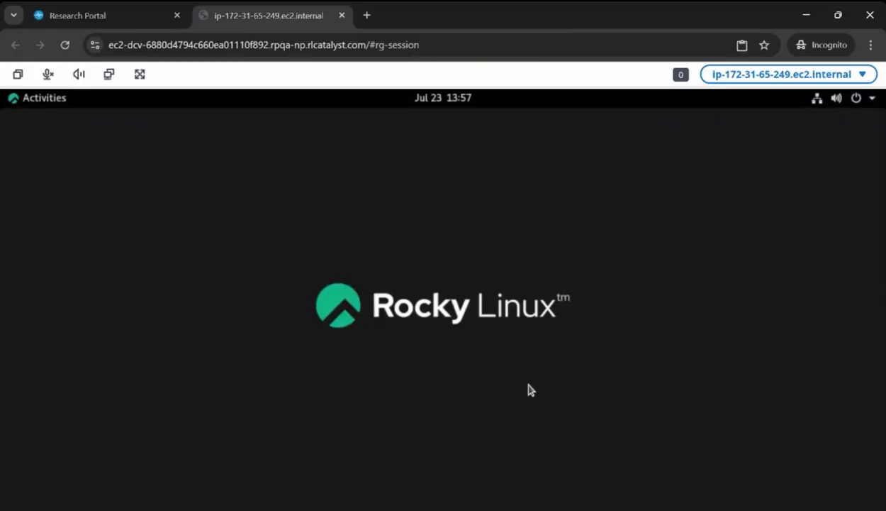
Step: Start ParaView from the bin folder of the ParaView-5.8.1 directory in Home and dismiss its startup screen
click(19, 102)
click(25, 252)
double_click(201, 375)
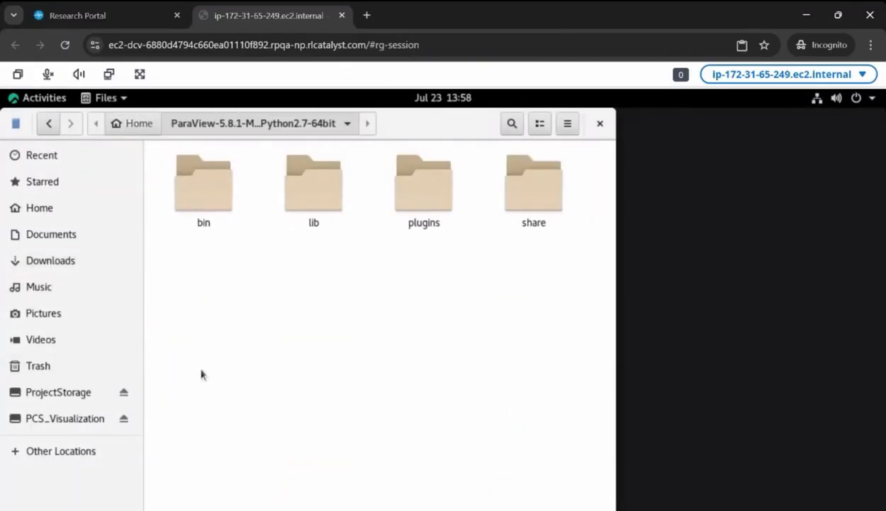
double_click(203, 186)
double_click(421, 177)
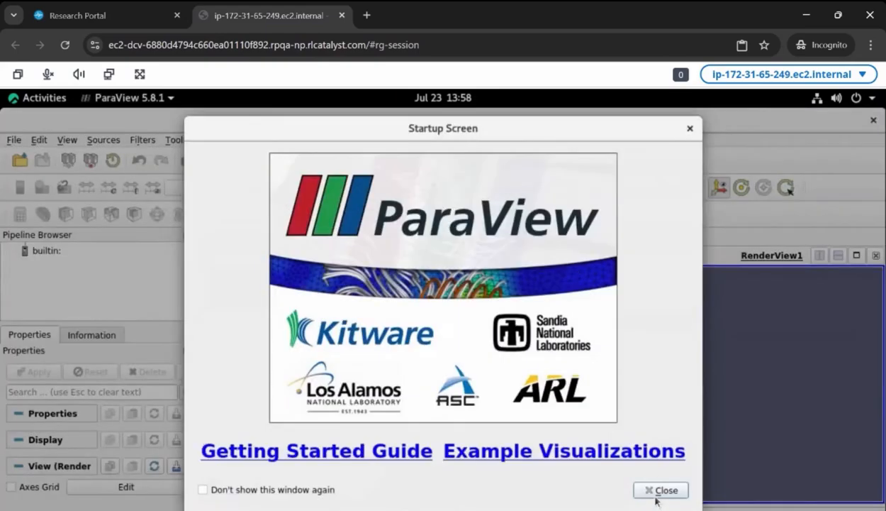
click(660, 490)
Step: Open yNormal.vtp in ParaView from studies/PCS_Visualization/postProcessing/cuttingPlane/50
click(13, 139)
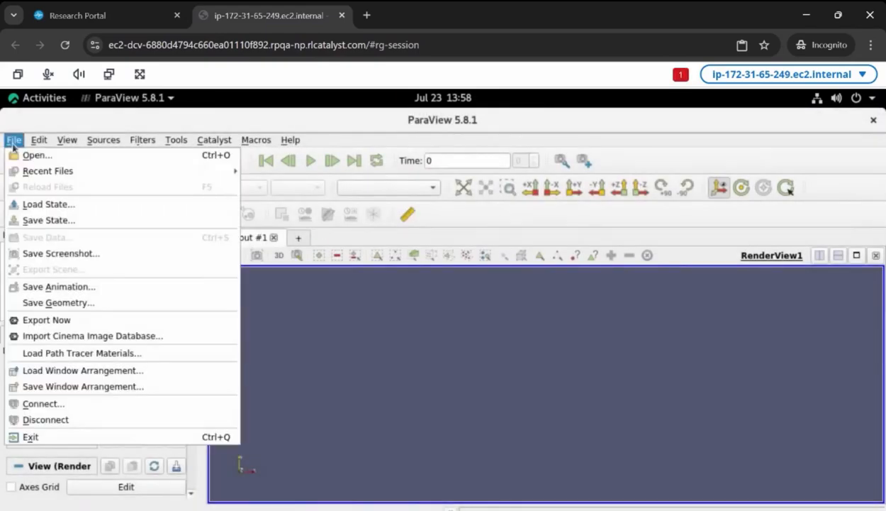
click(29, 154)
click(250, 244)
double_click(348, 334)
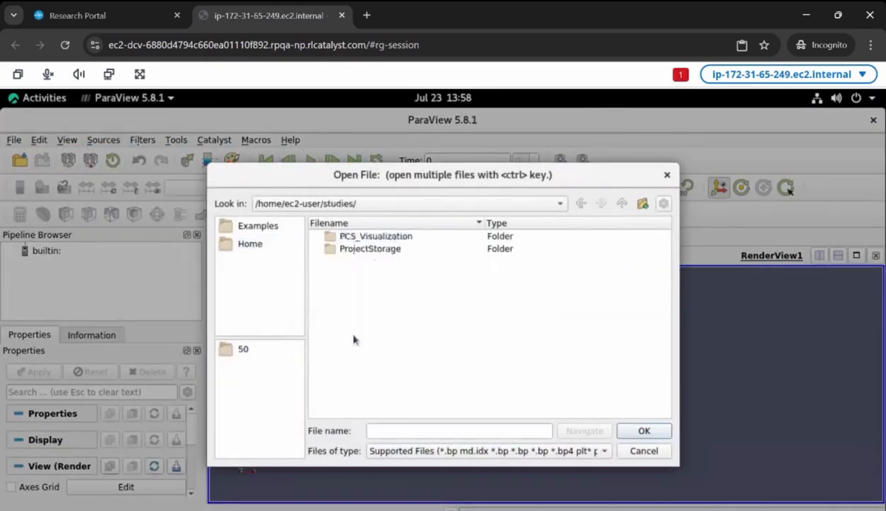
double_click(374, 235)
double_click(381, 261)
double_click(369, 237)
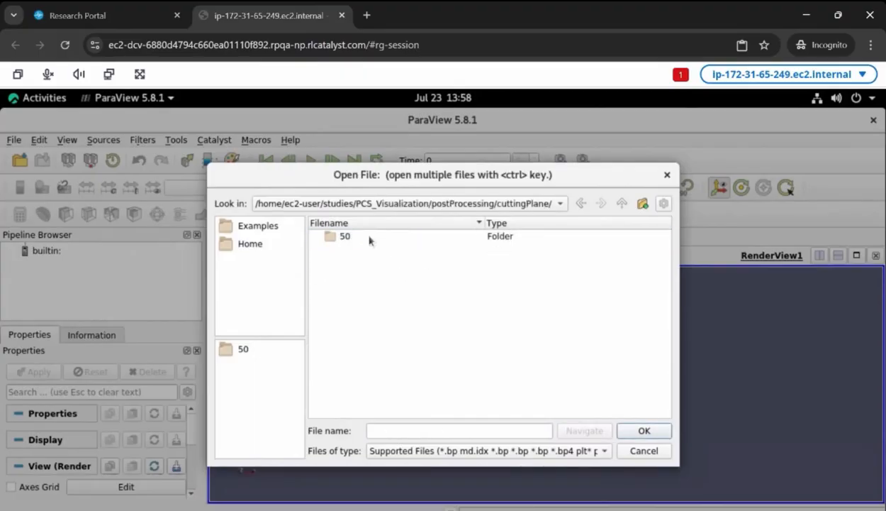
double_click(368, 236)
click(365, 236)
click(644, 431)
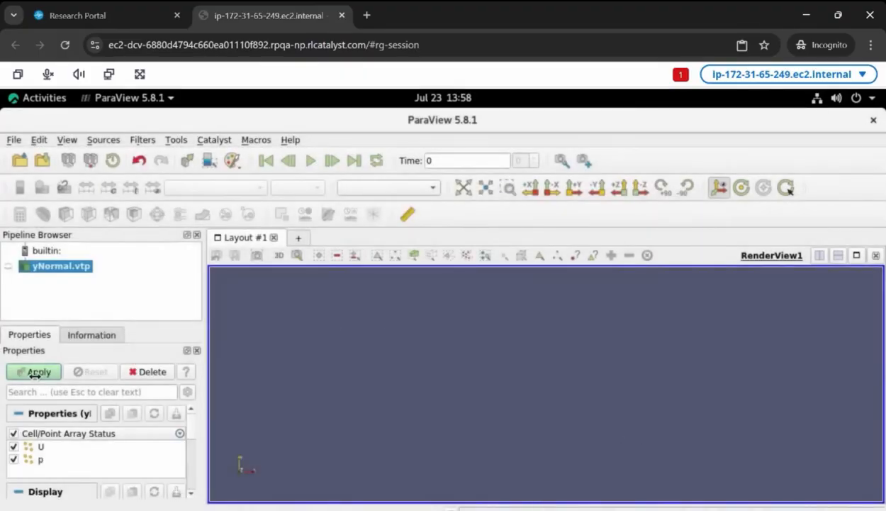
Step: Render yNormal.vtp coloured by U magnitude and orient the view along the +Y direction
click(233, 188)
click(224, 203)
click(575, 189)
scroll(478, 387, up, 5)
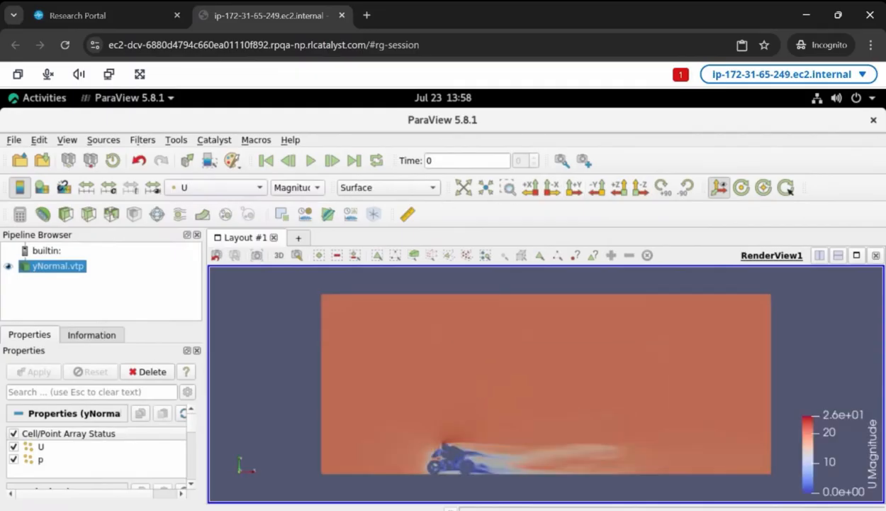
Step: Switch back to Research Gateway and sign out of the researcher account
click(163, 9)
click(807, 80)
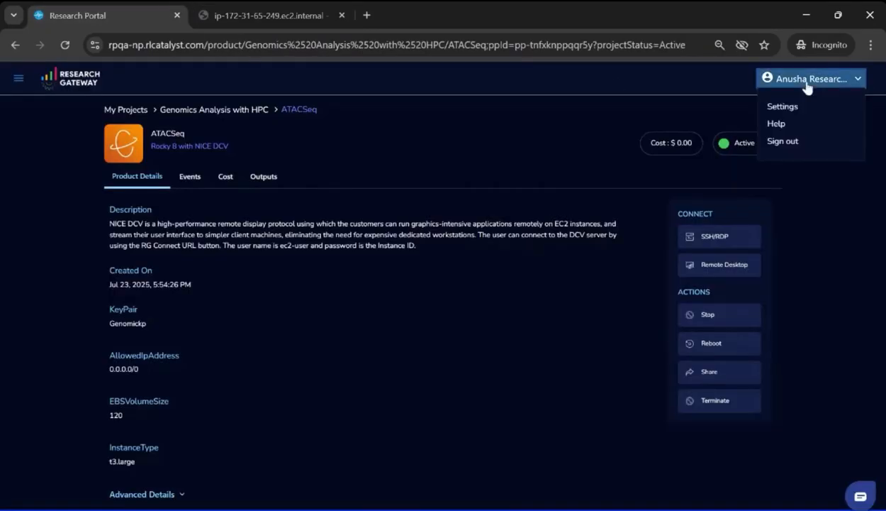
click(783, 141)
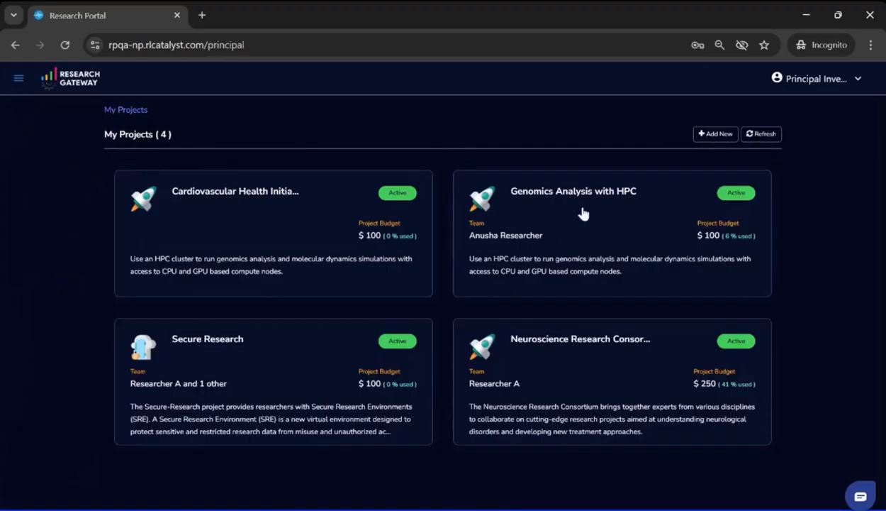
Step: As principal investigator, open GenomicCluster in the Genomics Analysis with HPC project and view its cost trend
click(583, 207)
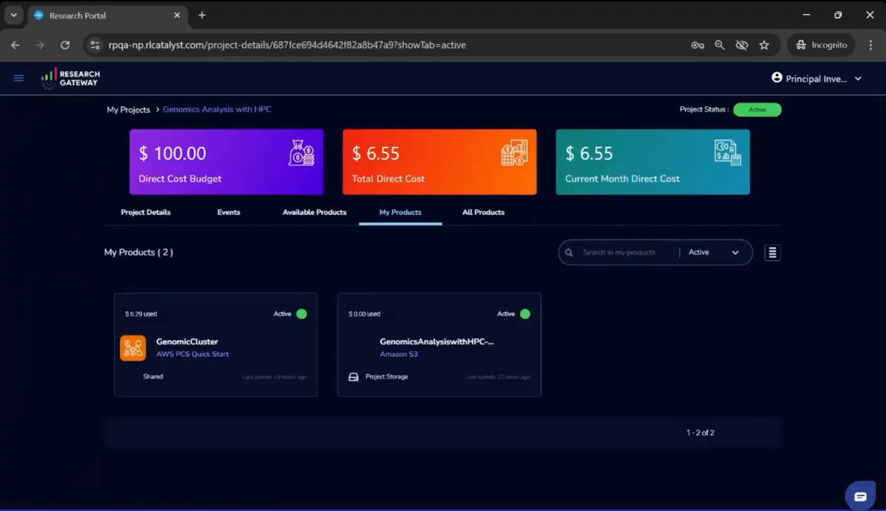
click(293, 342)
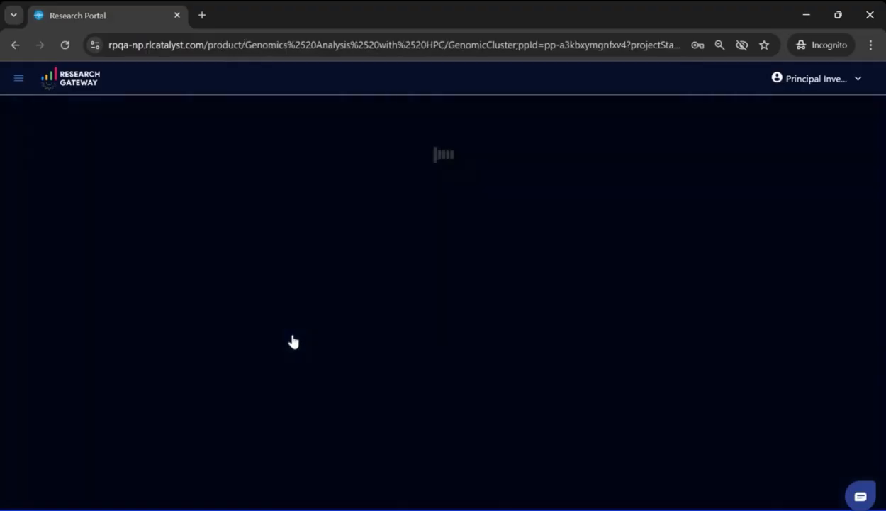
click(219, 177)
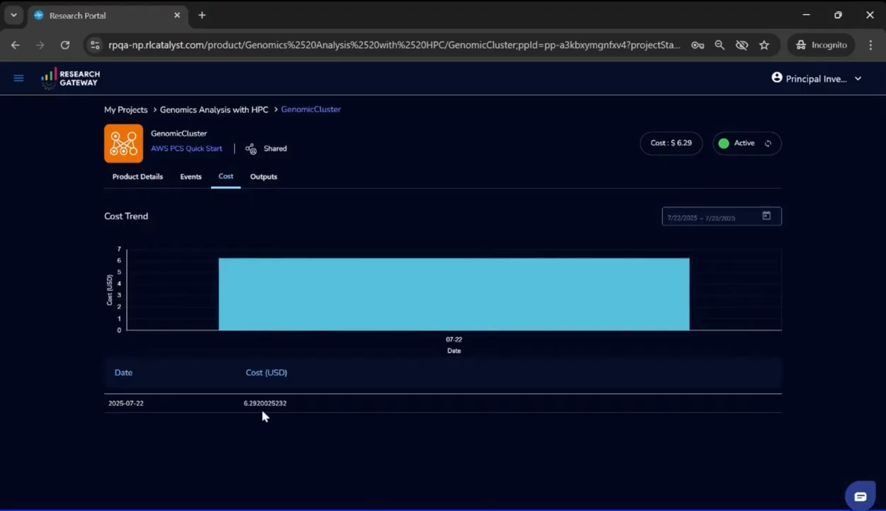
Step: Examine the principal investigator's product-wise budget breakdown for the project and compare it with the cost and usage report in AWS Cost Explorer
click(241, 113)
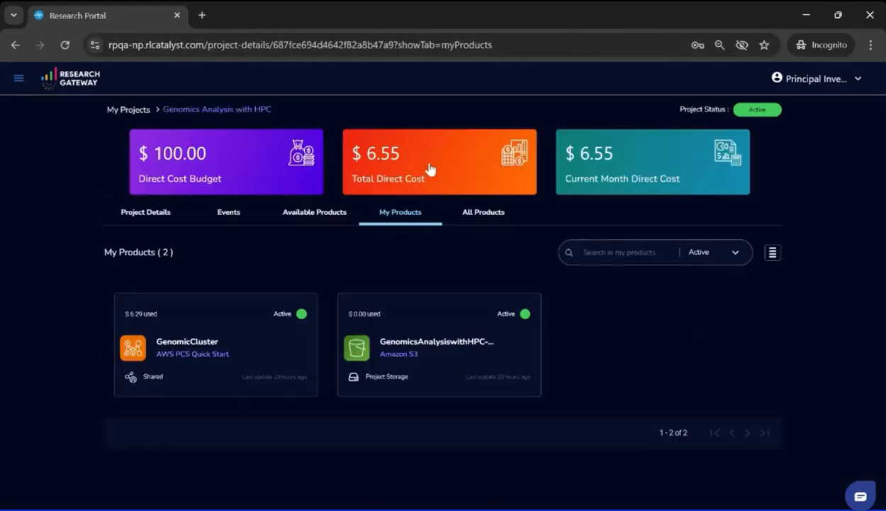
click(430, 169)
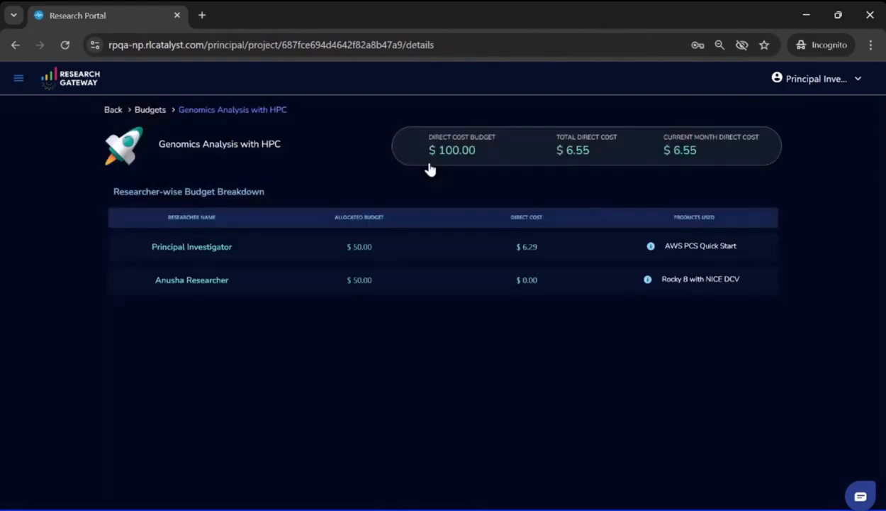
click(223, 258)
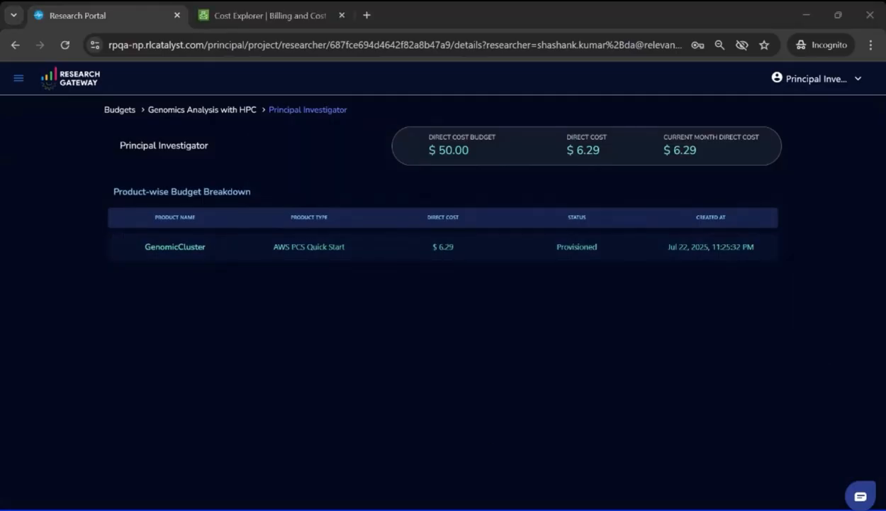
click(446, 459)
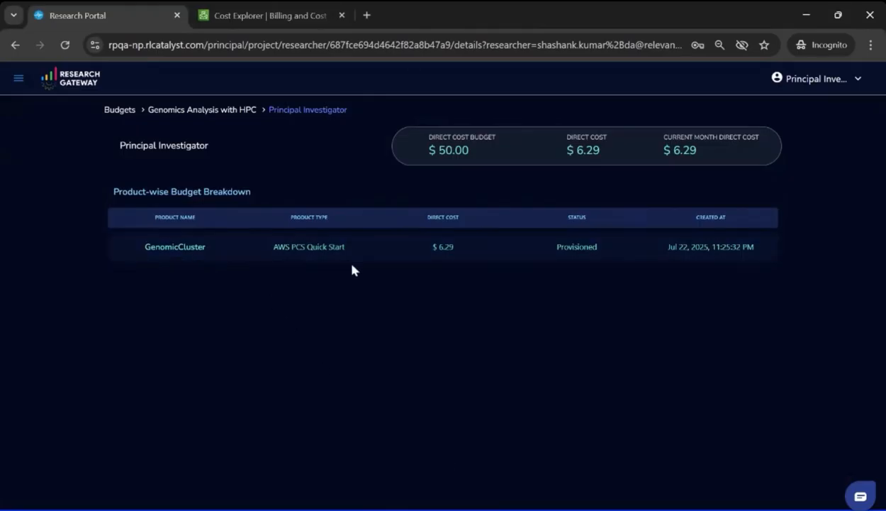
click(270, 19)
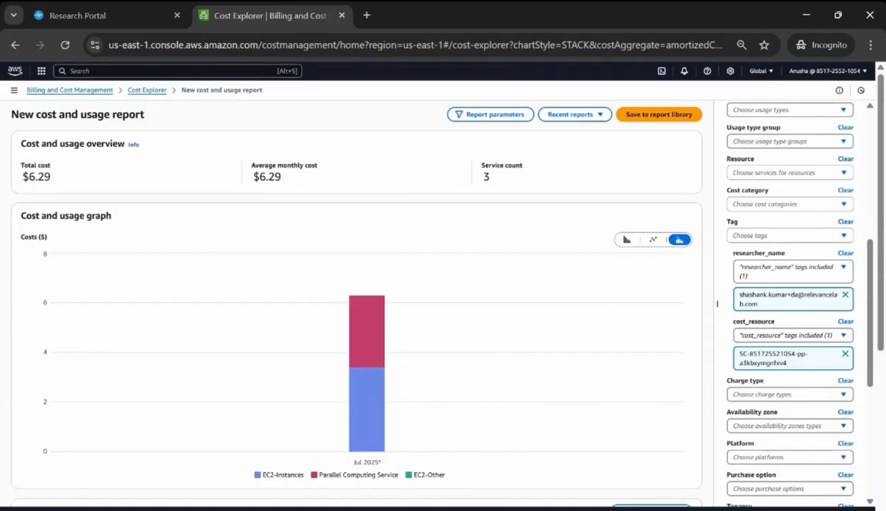
scroll(718, 303, down, 3)
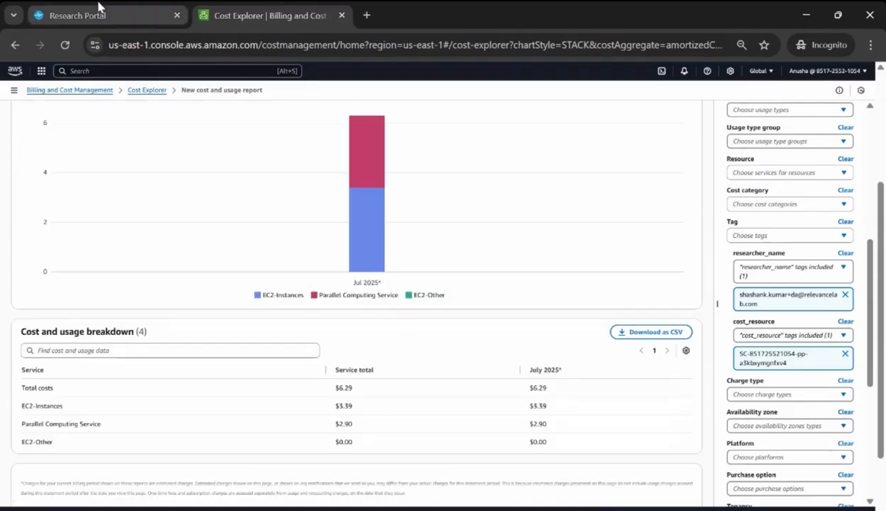
Step: Switch back to Research Gateway, go to the My Projects page and sign out of the principal investigator account
click(99, 8)
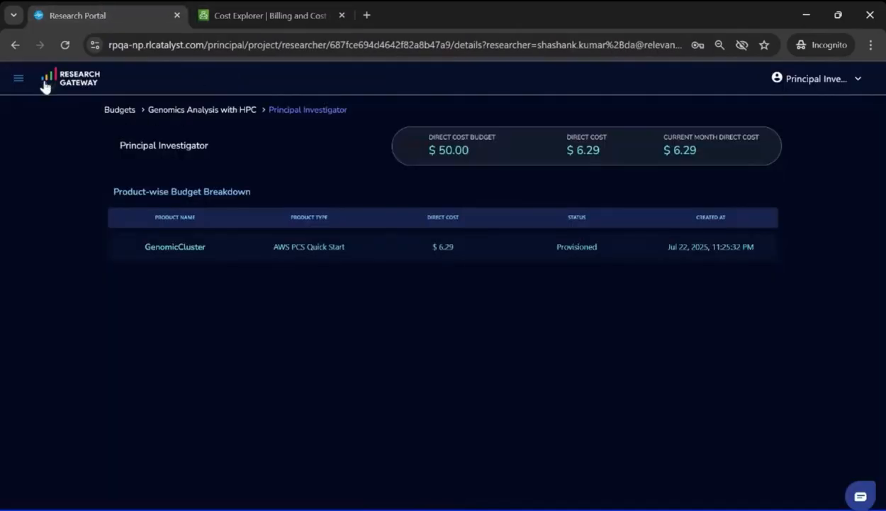
click(19, 80)
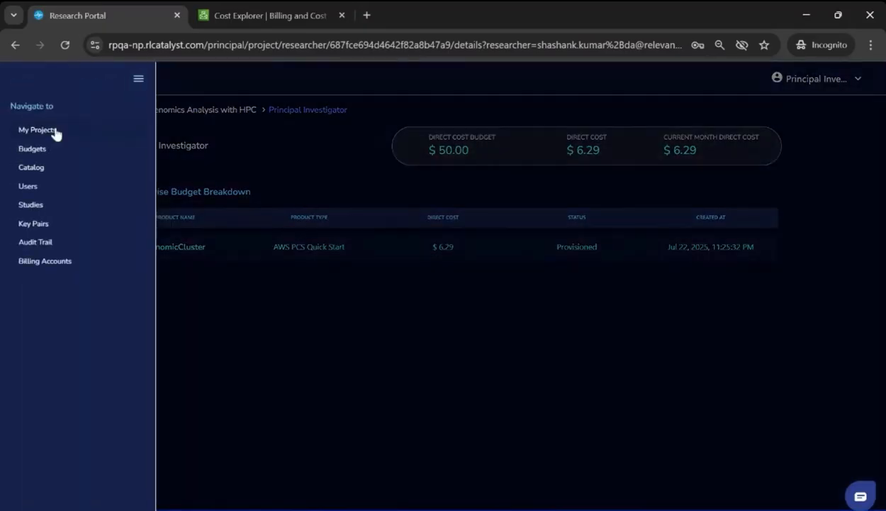
click(37, 129)
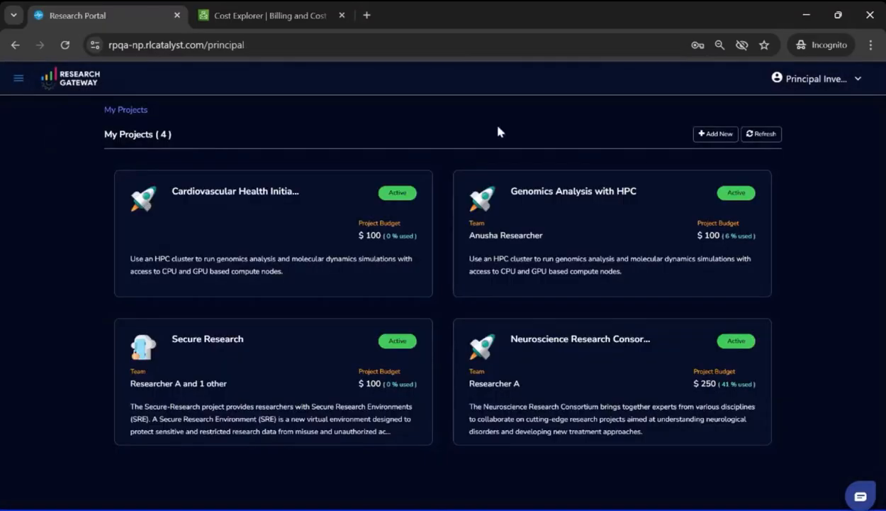
click(812, 81)
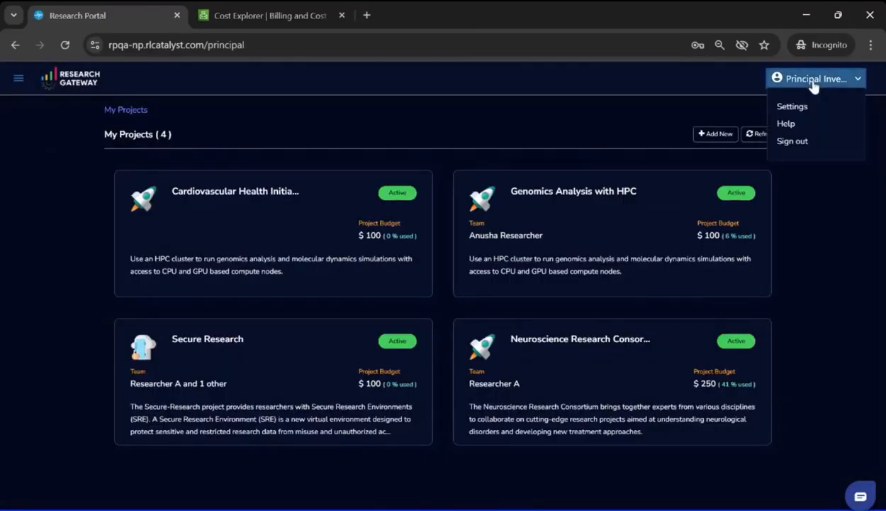
click(793, 141)
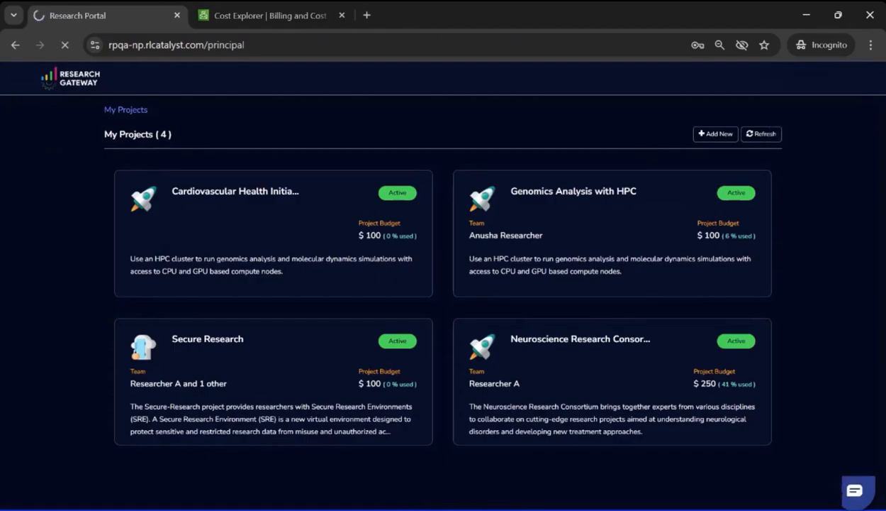